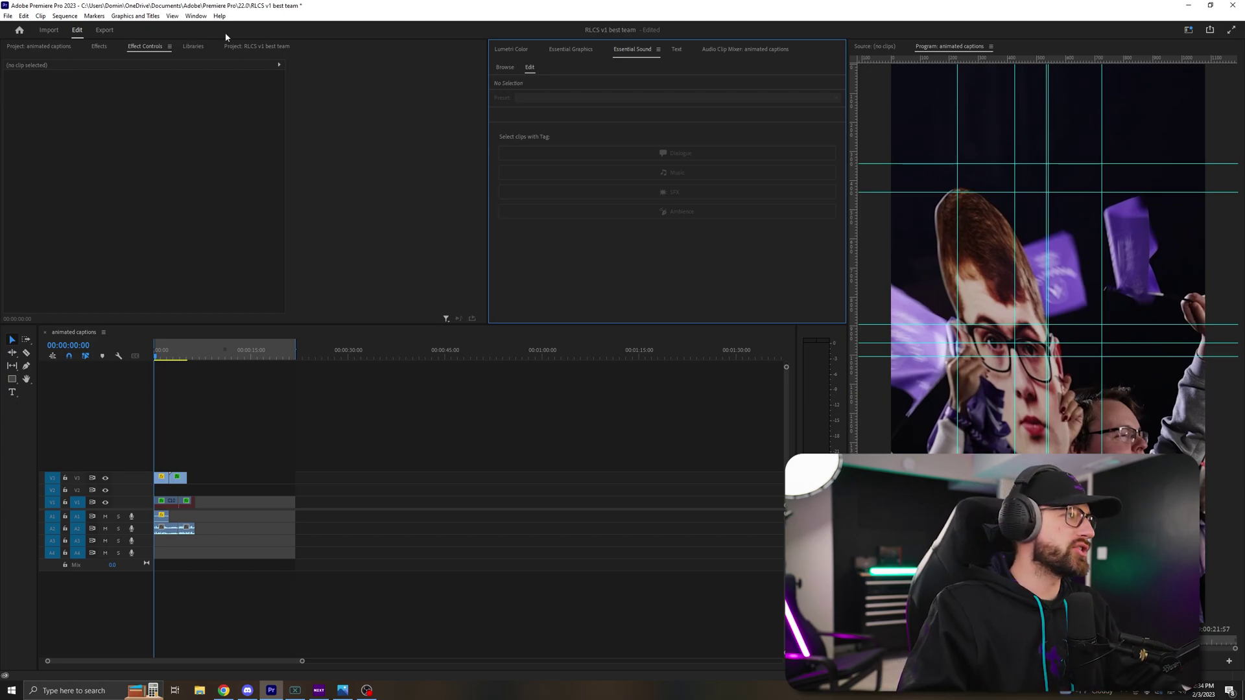
Create a new project named 'animated captions'.
{"action": "left_click", "coordinate": [7, 16]}
{"action": "mouse_move", "coordinate": [97, 27]}
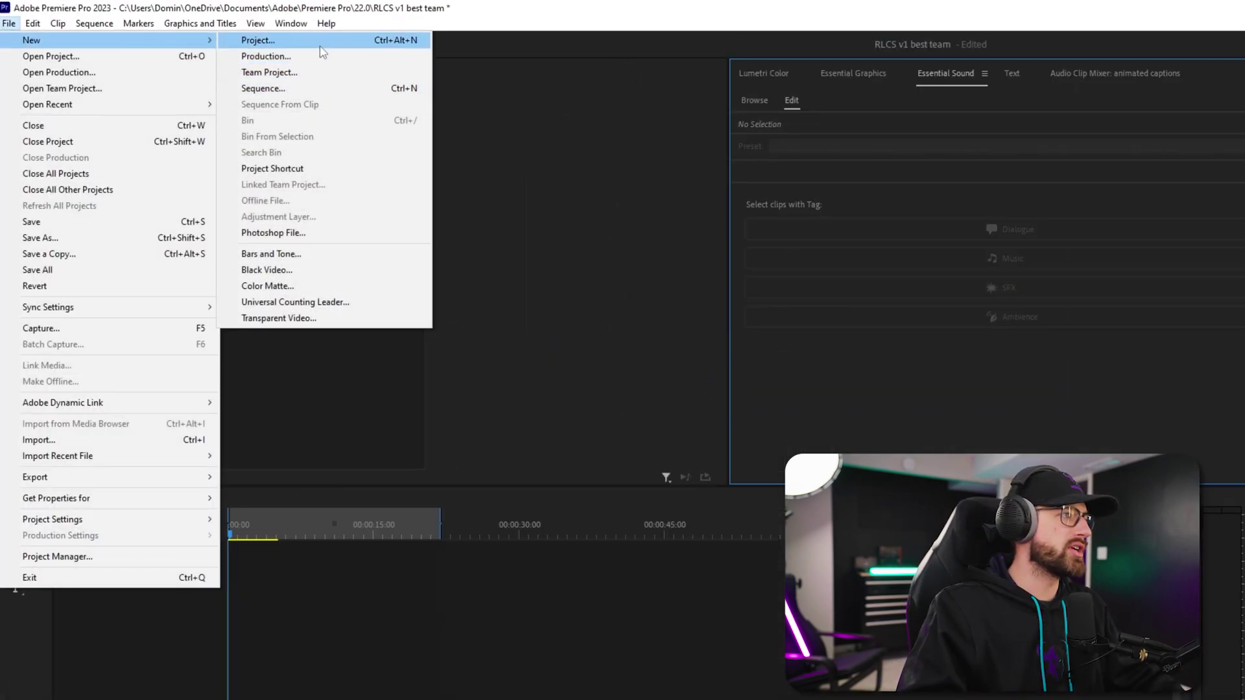
{"action": "left_click", "coordinate": [318, 42]}
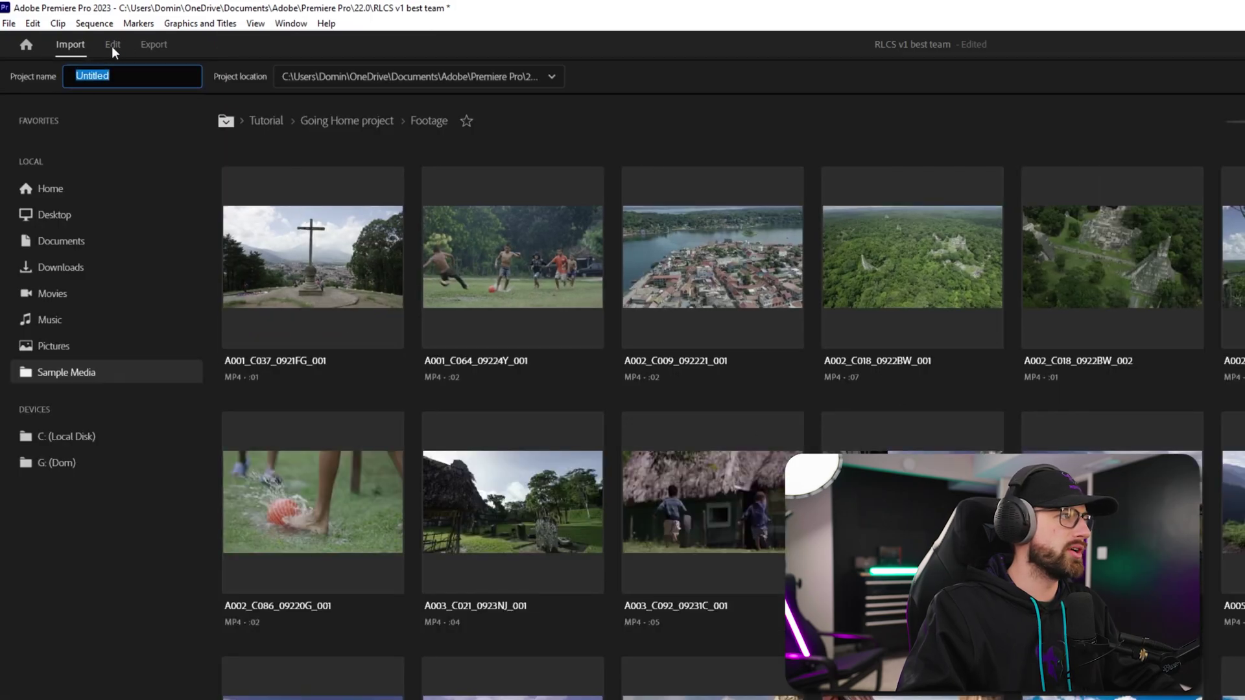
{"action": "left_click", "coordinate": [113, 44]}
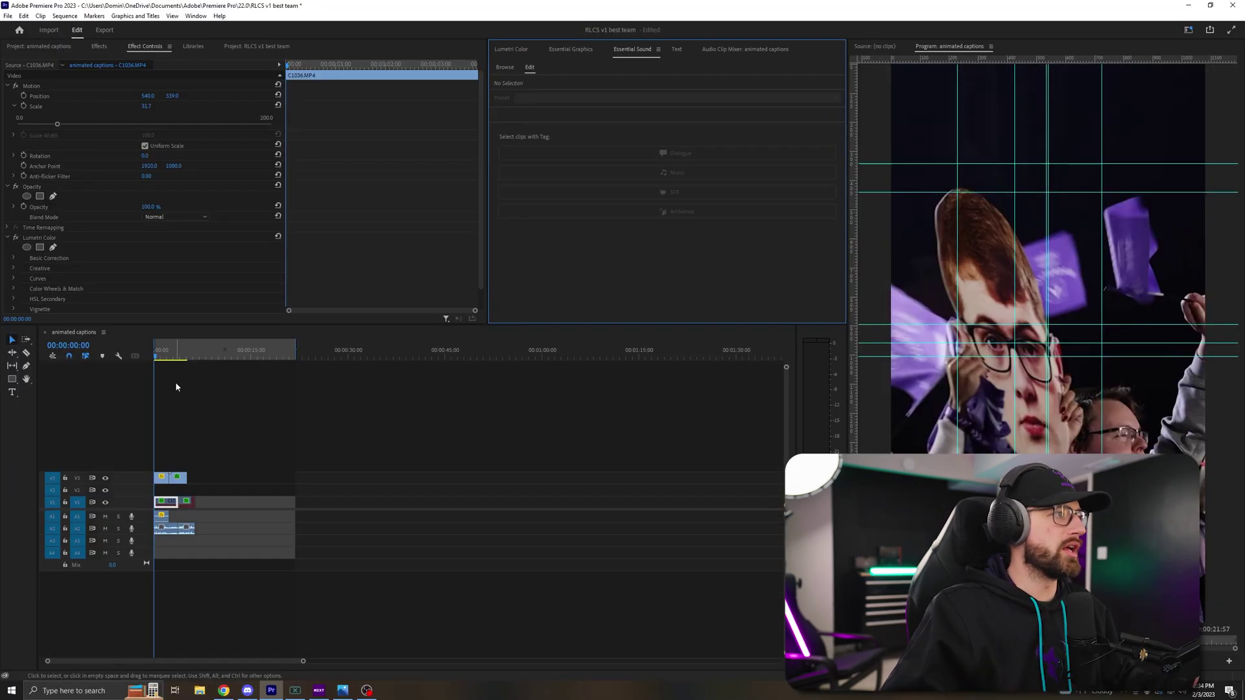
Create a custom vertical 1080×1920, 60 fps sequence.
{"action": "left_click", "coordinate": [8, 18]}
{"action": "mouse_move", "coordinate": [65, 26]}
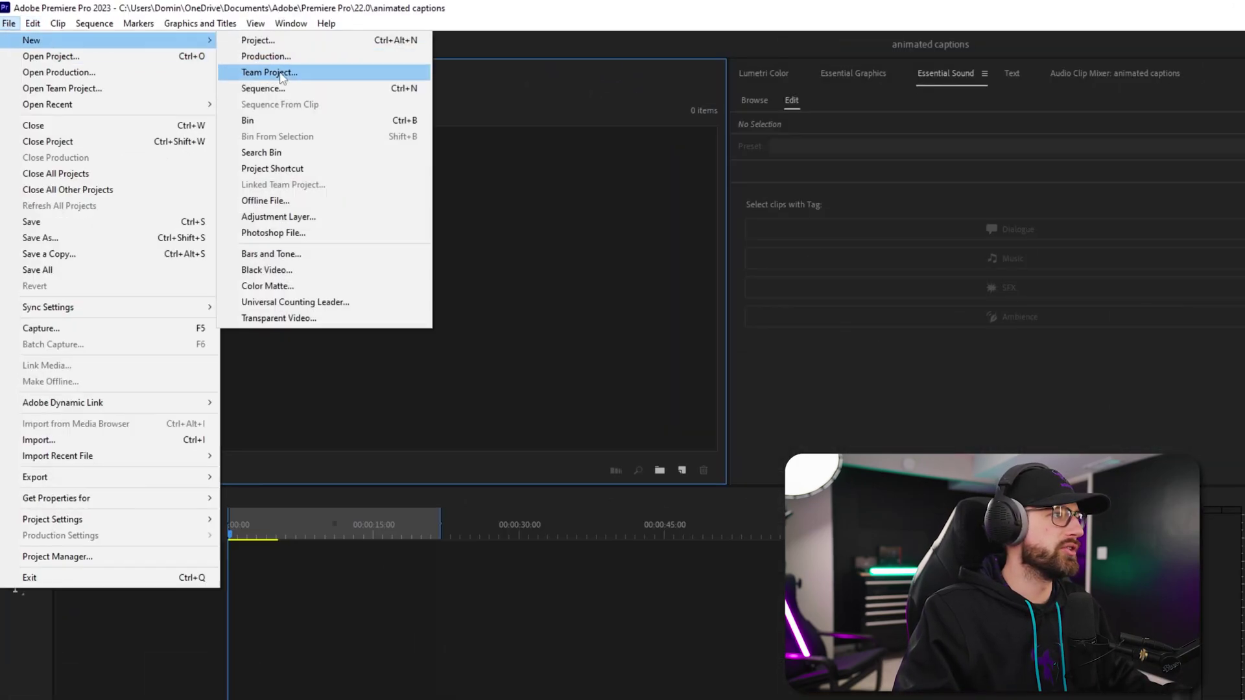
{"action": "left_click", "coordinate": [265, 89]}
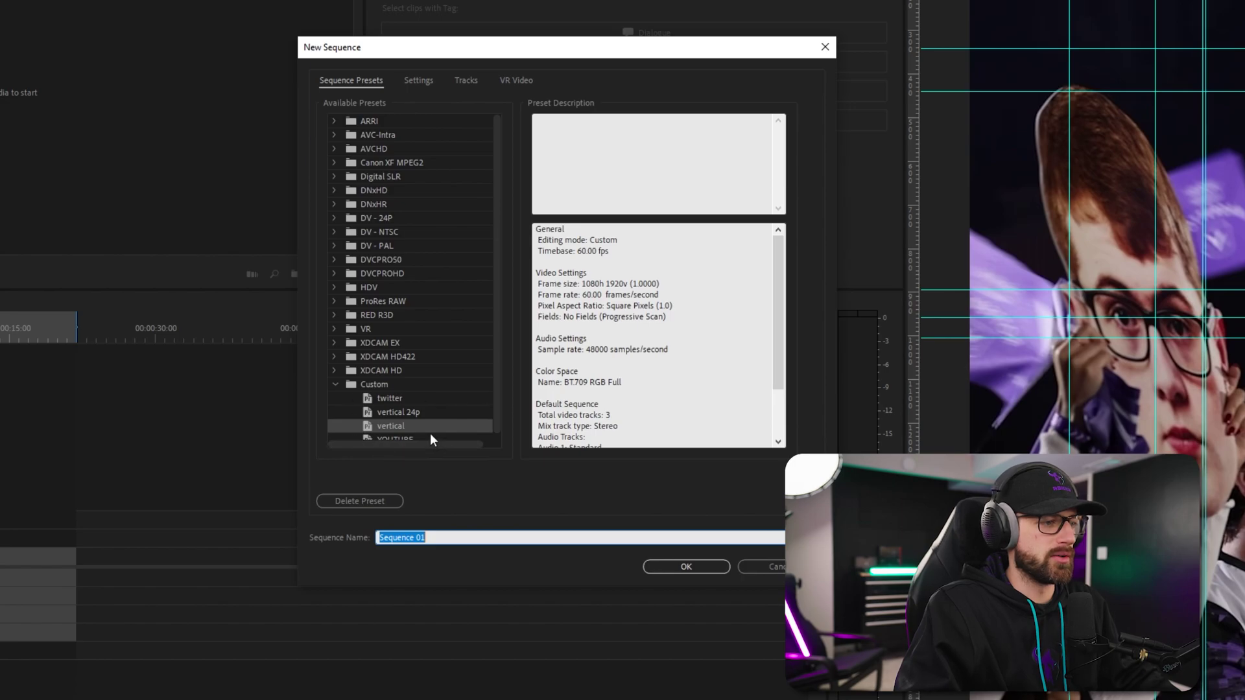
{"action": "left_click", "coordinate": [420, 79]}
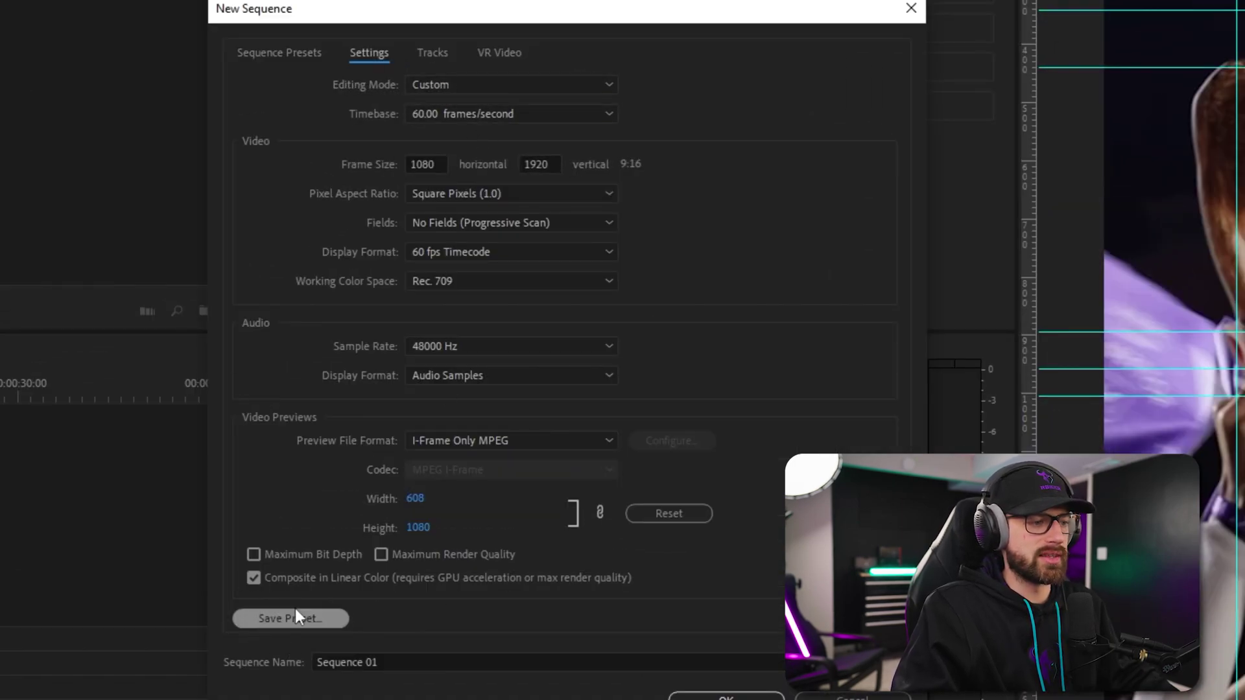
{"action": "left_click", "coordinate": [725, 697]}
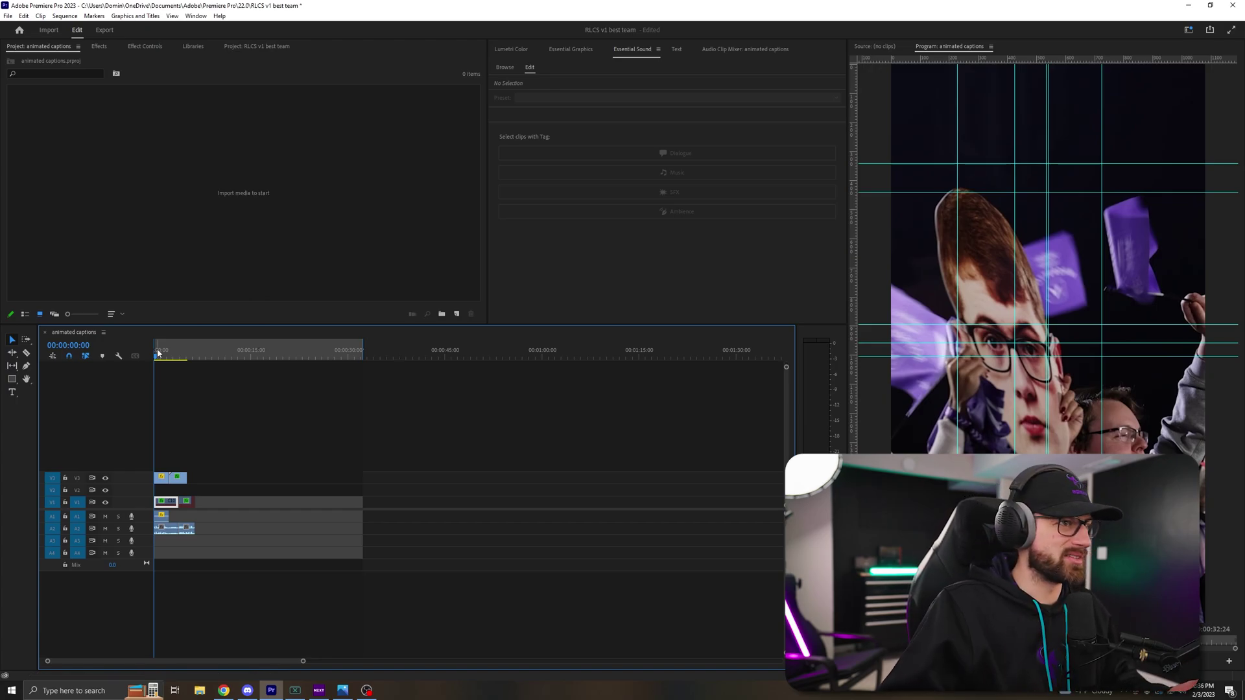
Bring up the captions and transcript area of the workspace.
{"action": "left_click", "coordinate": [678, 50]}
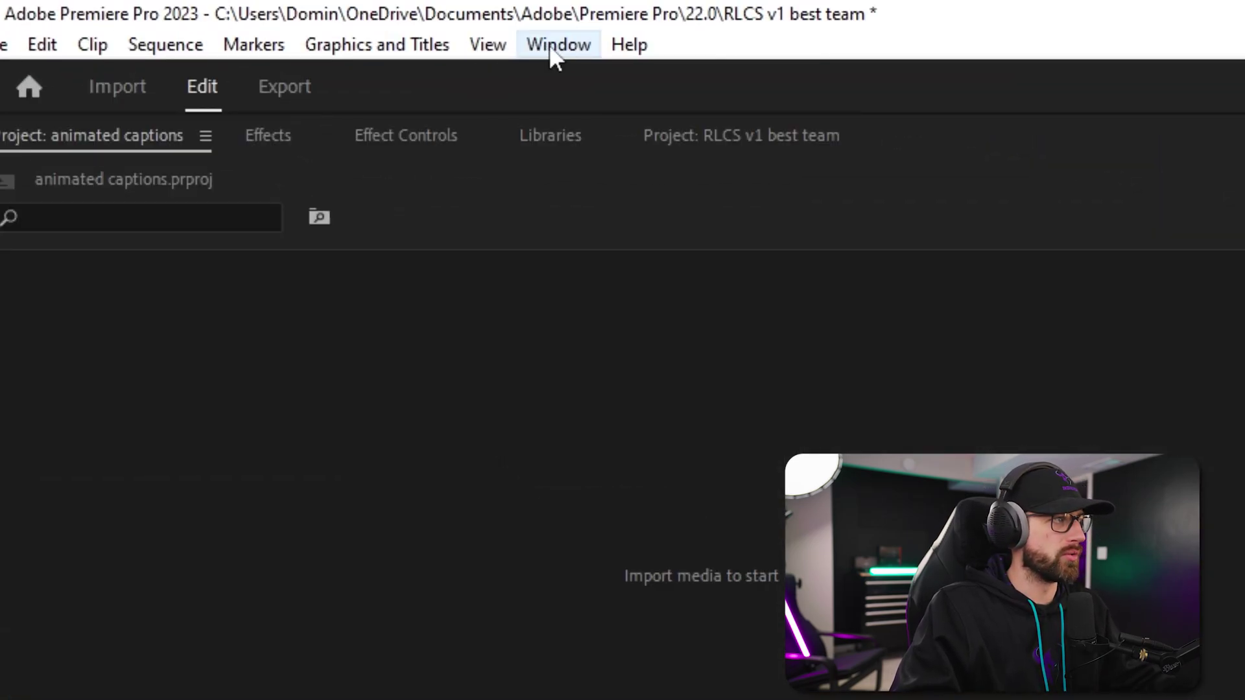
{"action": "left_click", "coordinate": [549, 45]}
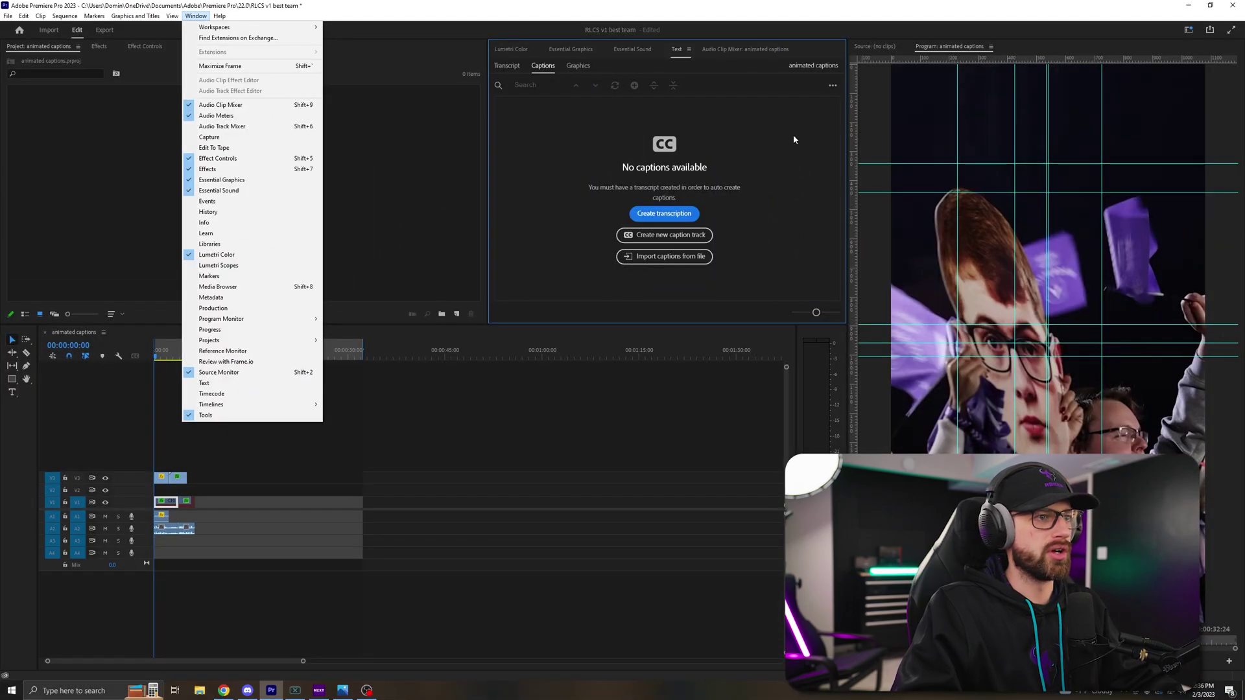
{"action": "left_click", "coordinate": [794, 139]}
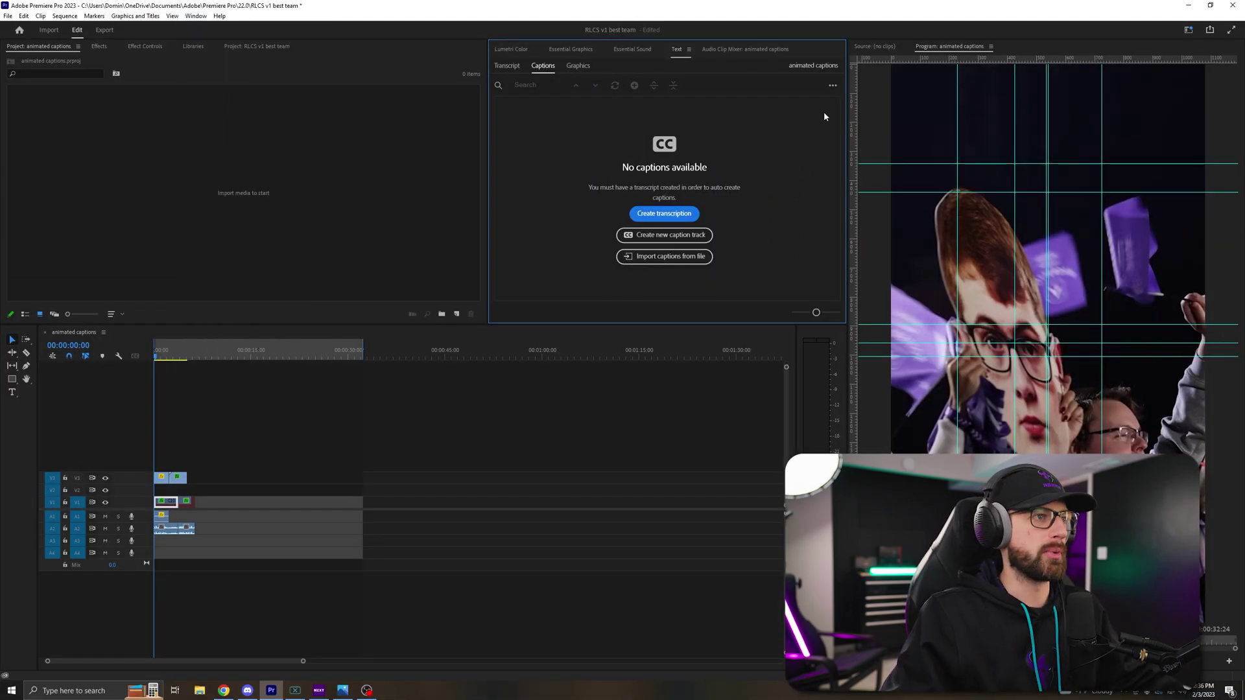
Transcribe the sequence in English from the Audio 2 track, without separating speakers.
{"action": "left_click", "coordinate": [652, 217]}
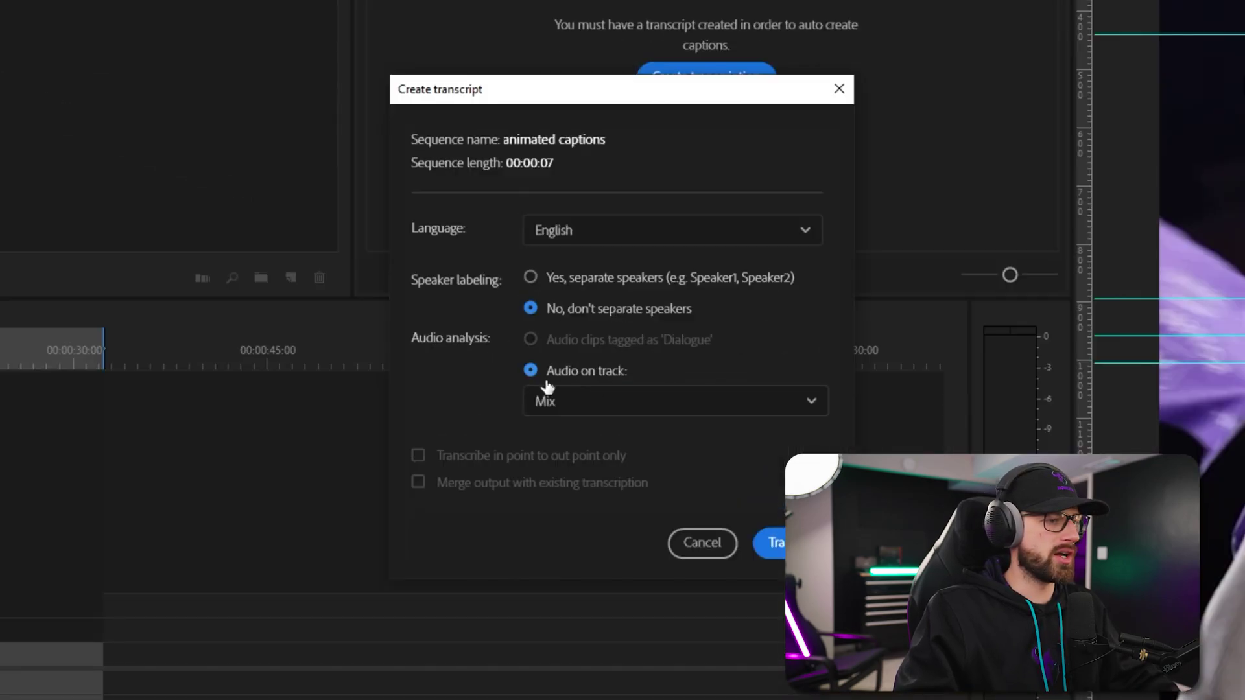
{"action": "left_click", "coordinate": [596, 375]}
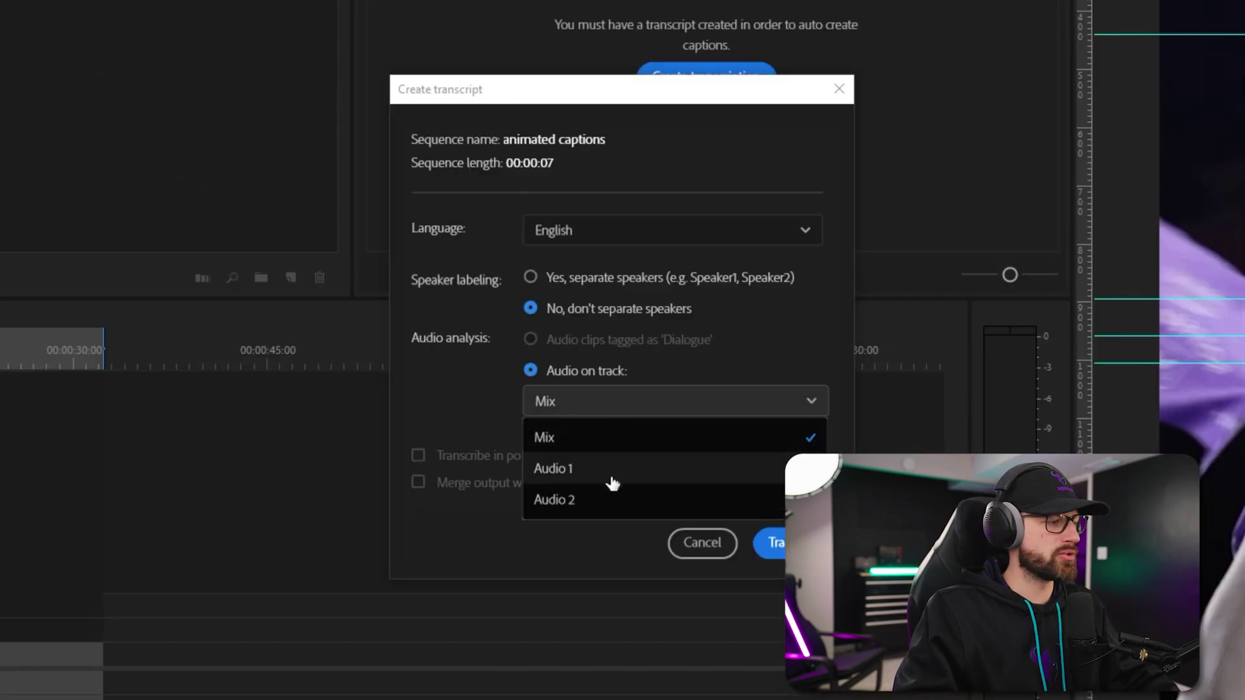
{"action": "left_click", "coordinate": [592, 502]}
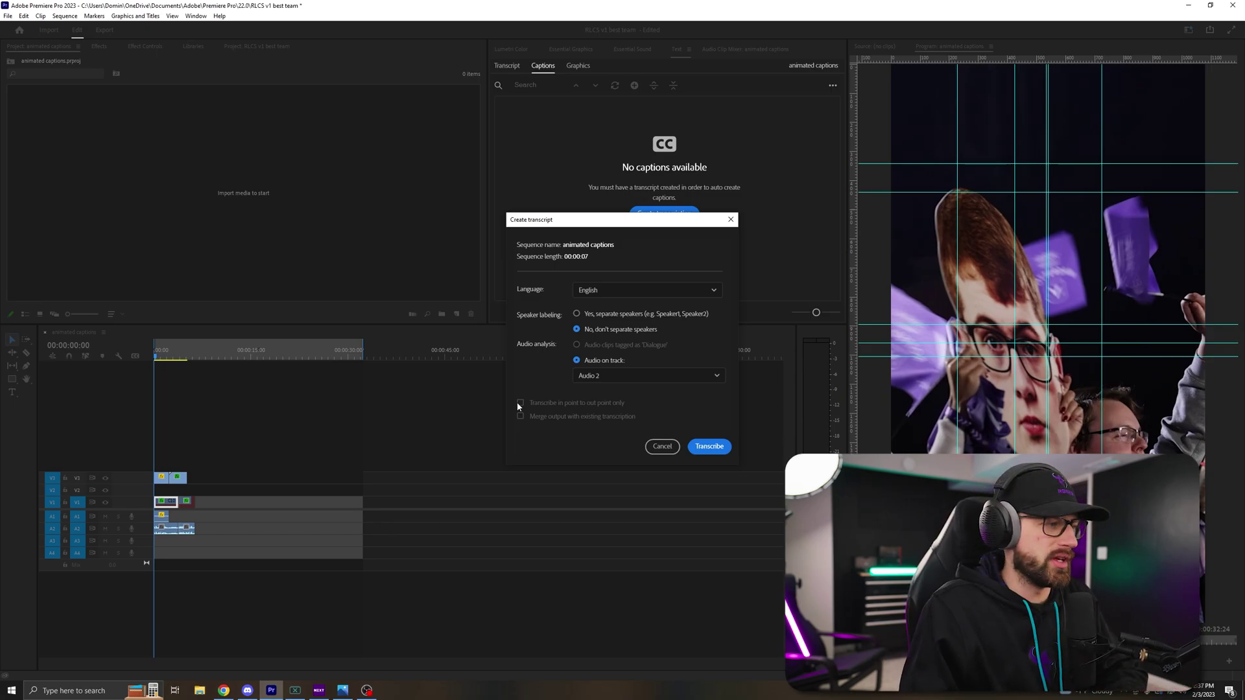
{"action": "left_click", "coordinate": [725, 450]}
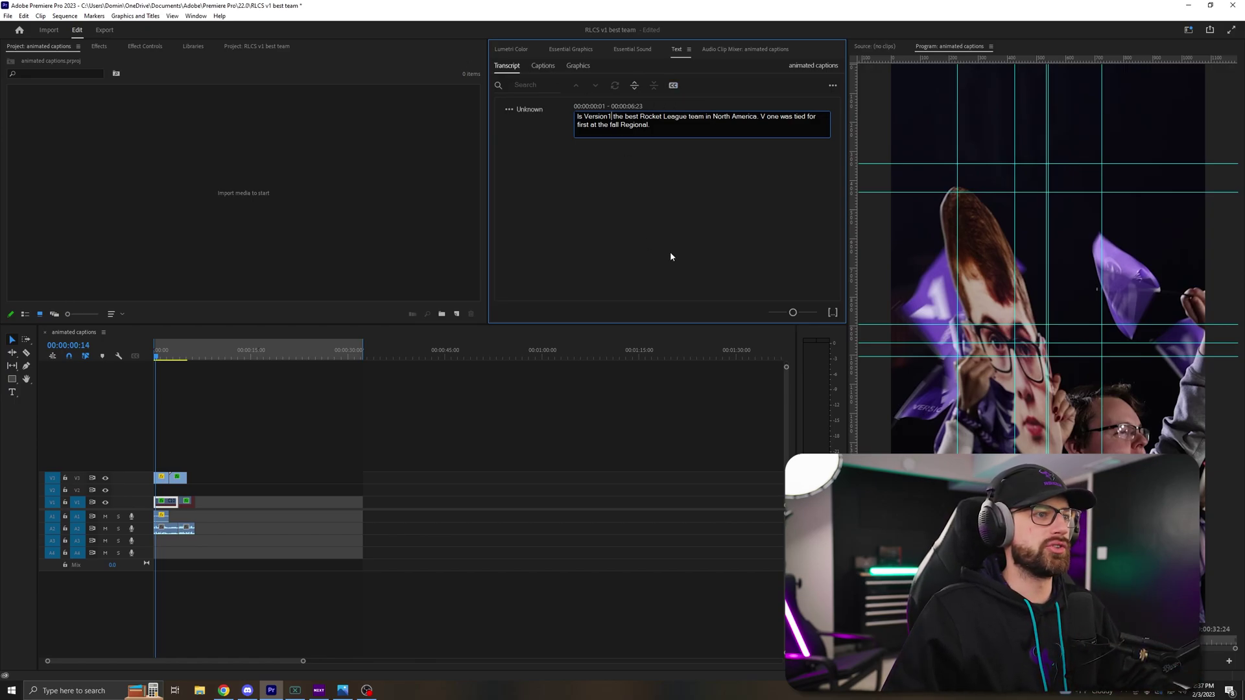
Generate single-line captions with a 10-character maximum and a 1.2-second minimum duration.
{"action": "left_click", "coordinate": [674, 87]}
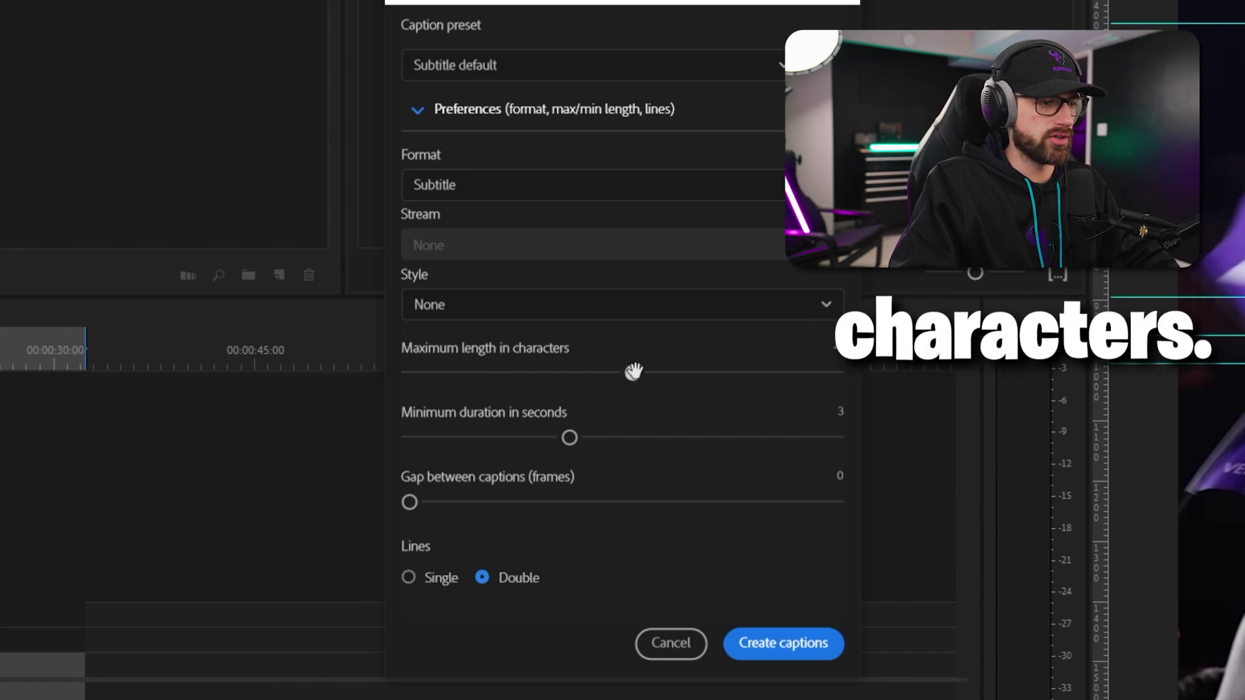
{"action": "left_click_drag", "start_coordinate": [637, 371], "coordinate": [424, 378]}
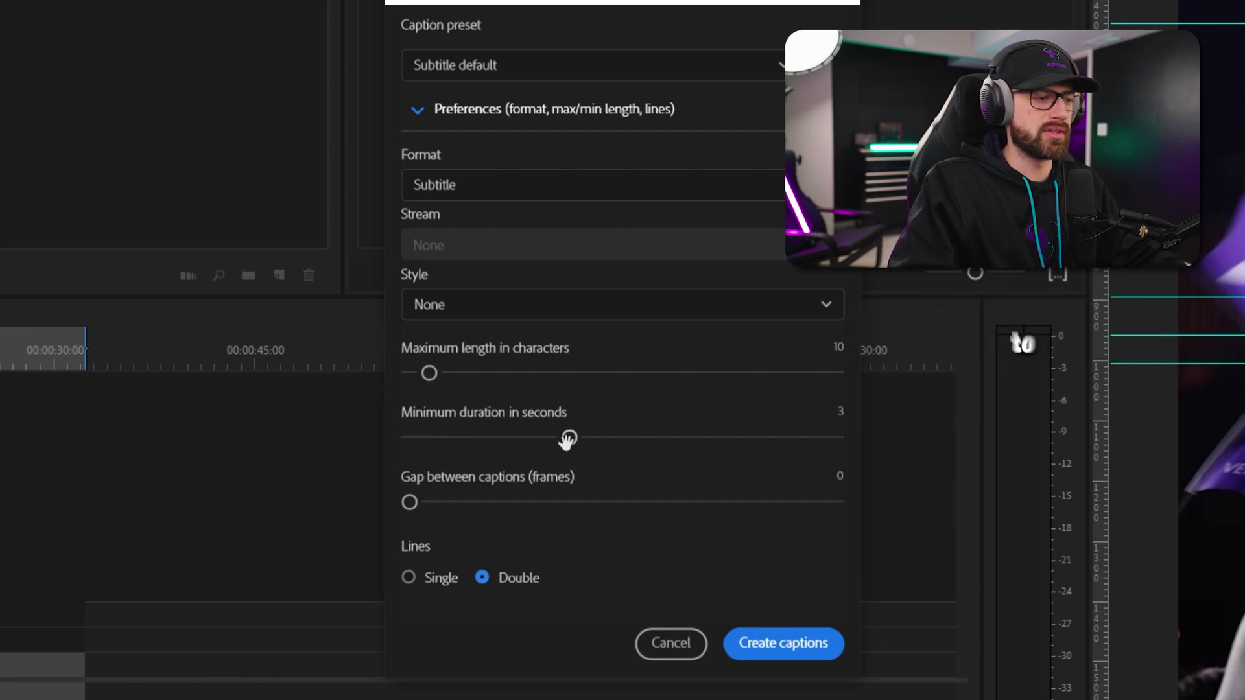
{"action": "left_click_drag", "start_coordinate": [568, 440], "coordinate": [393, 447]}
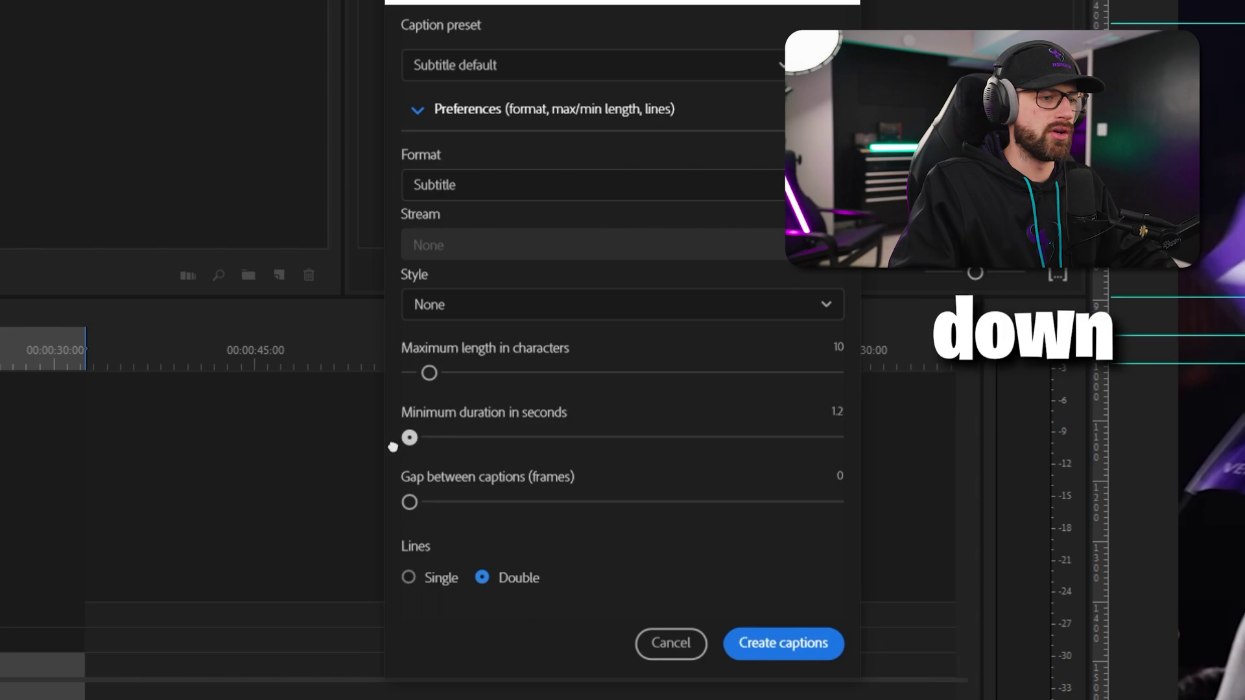
{"action": "left_click", "coordinate": [409, 577]}
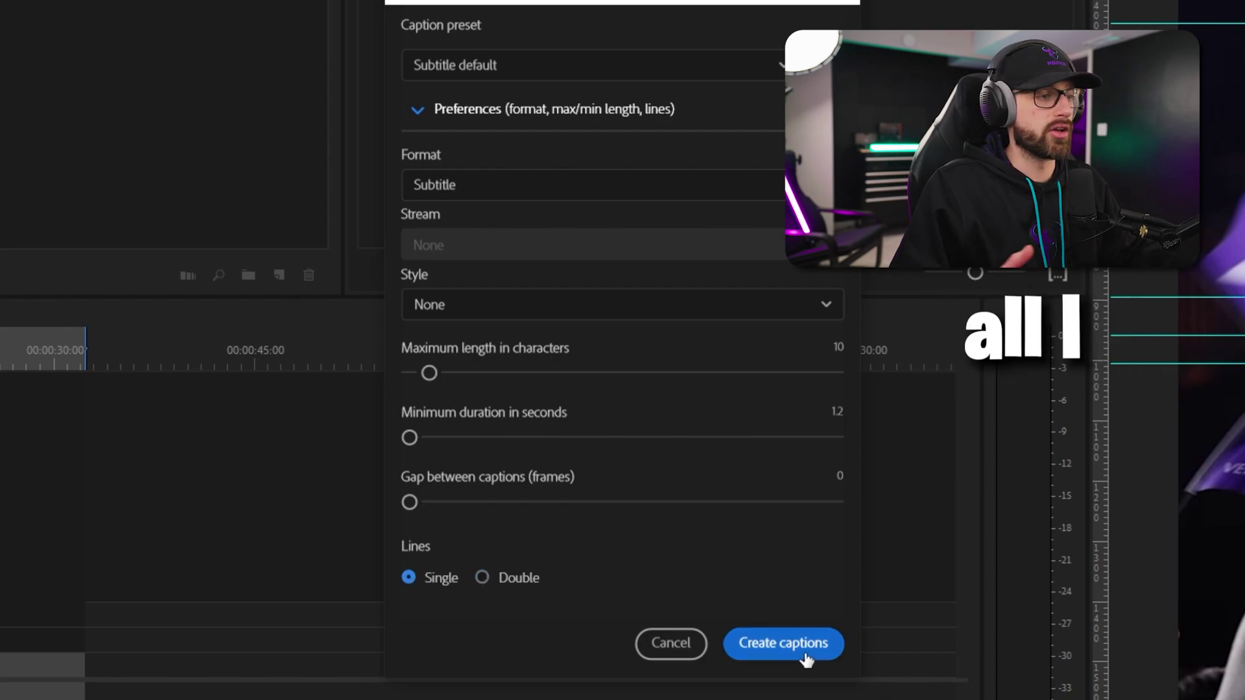
{"action": "left_click", "coordinate": [806, 658]}
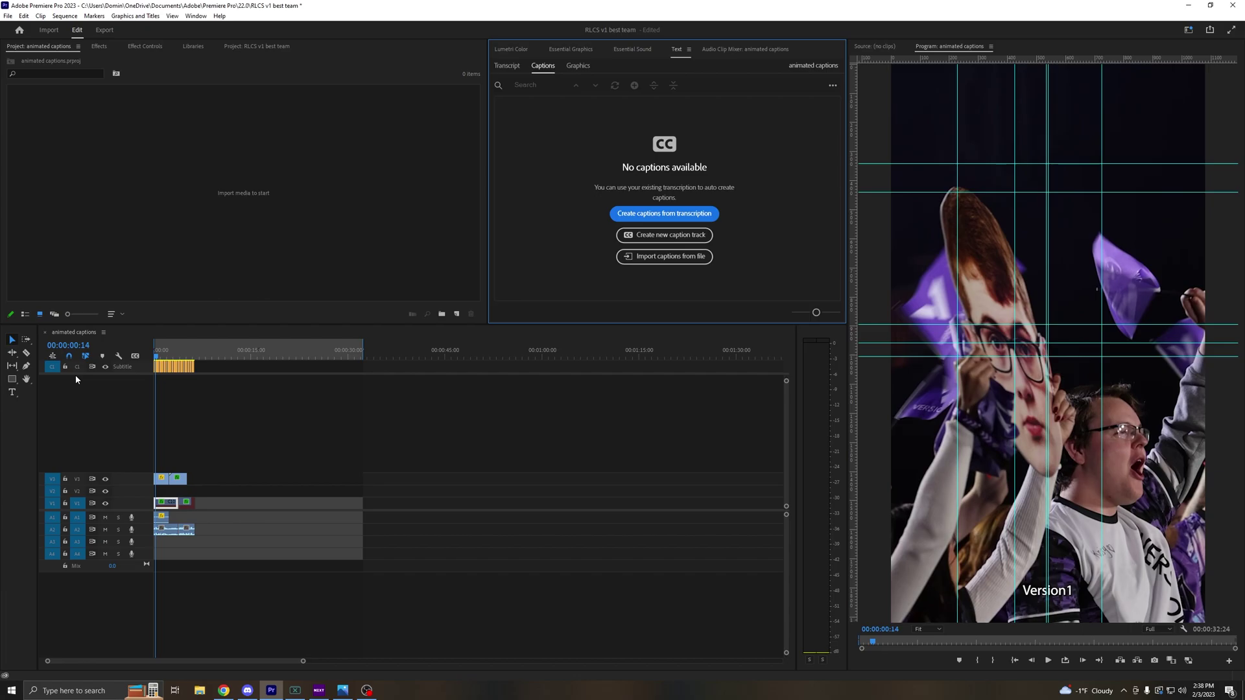
Move the playhead to 00:00:00:54 and select all caption clips on C1.
{"action": "left_click", "coordinate": [158, 354]}
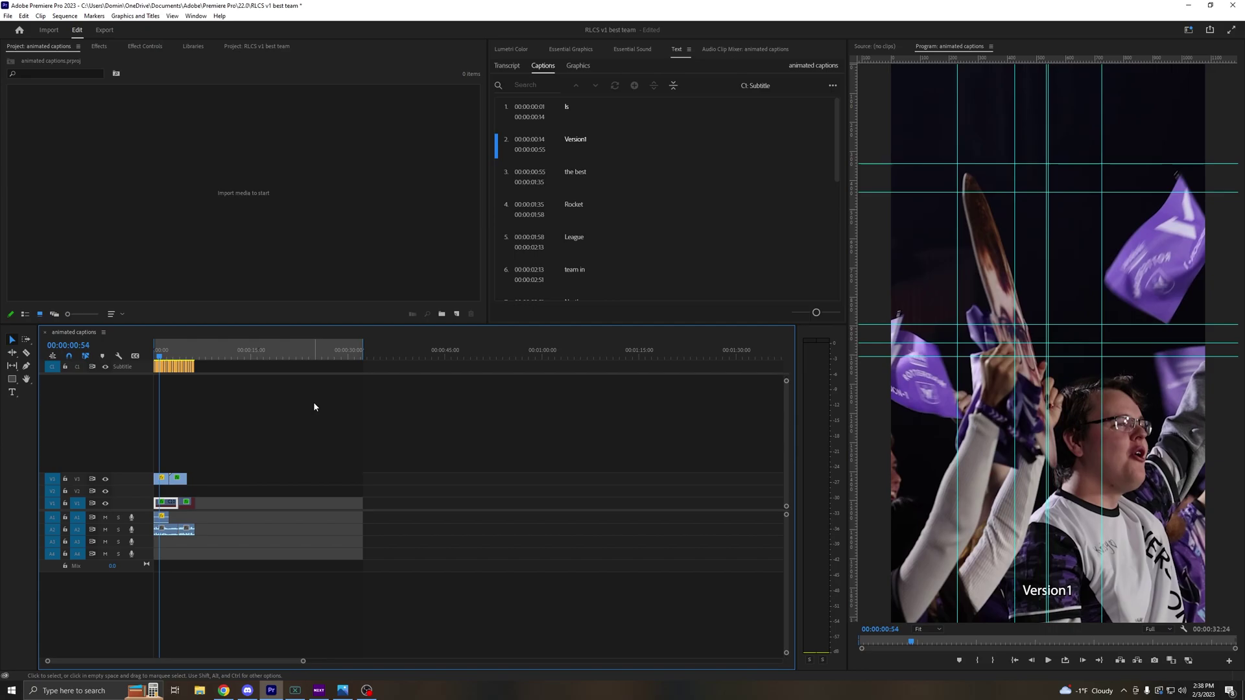
{"action": "left_click", "coordinate": [156, 370]}
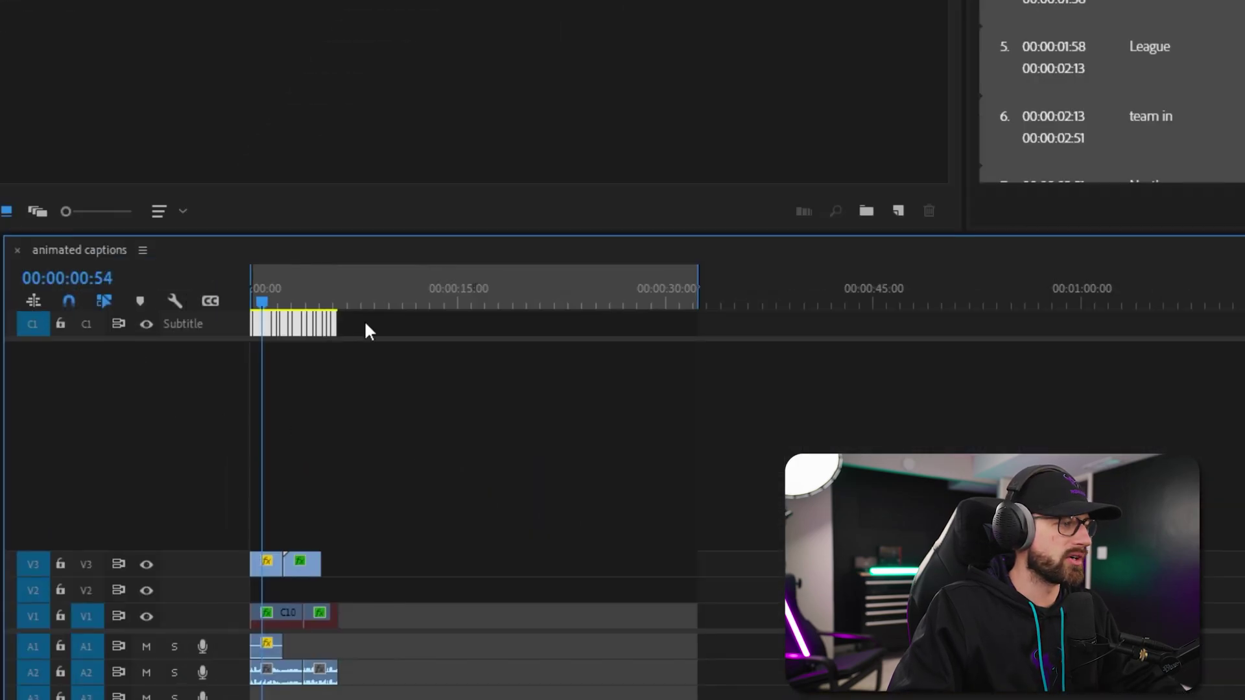
Upgrade the captions to graphic clips on V4 and return to the first caption at 00:00:00:05.
{"action": "left_click", "coordinate": [214, 31]}
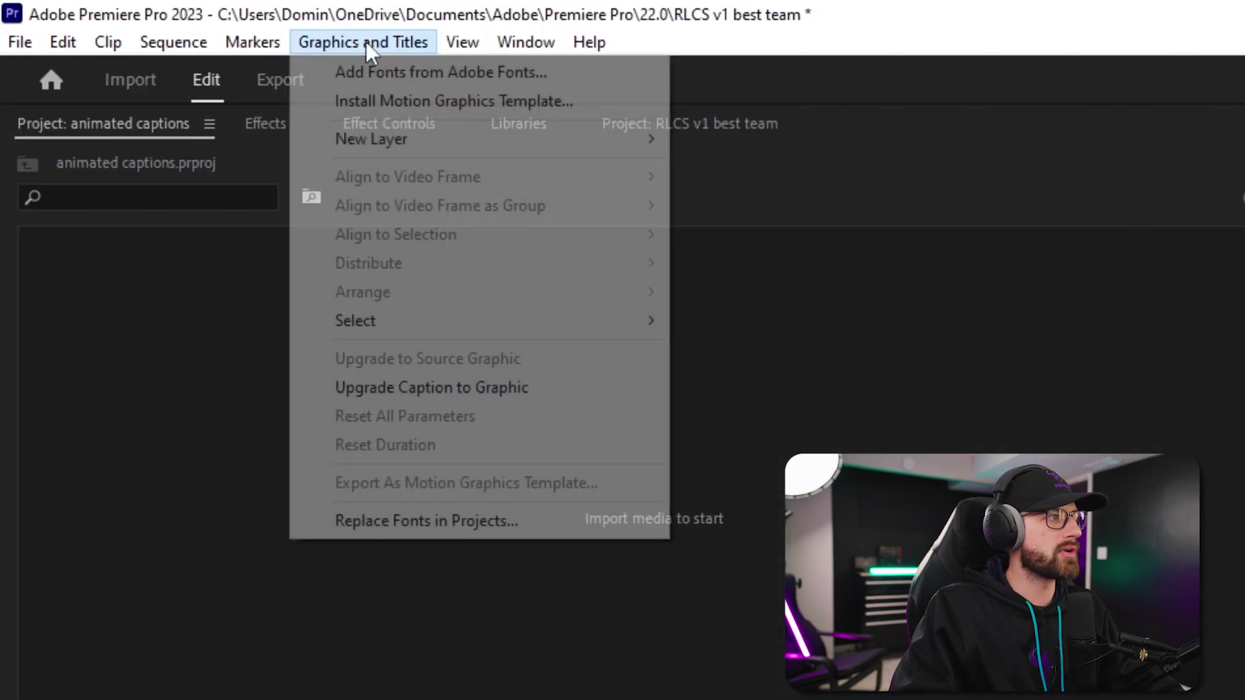
{"action": "mouse_move", "coordinate": [339, 30]}
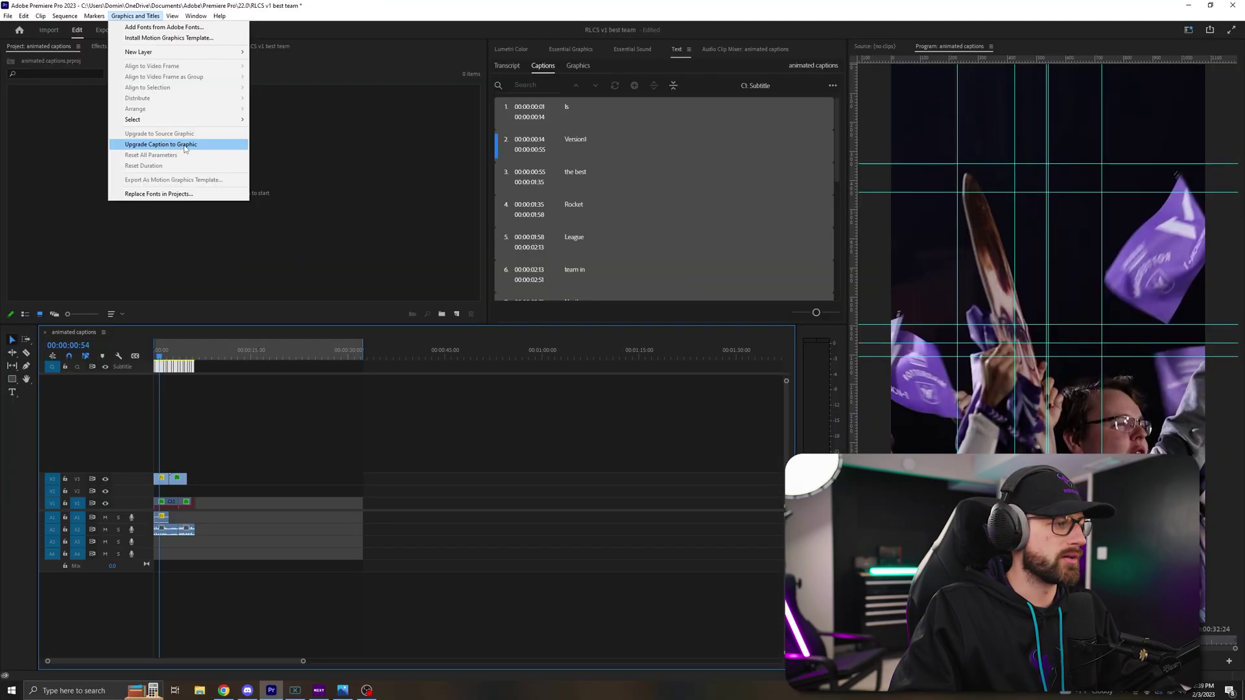
{"action": "left_click", "coordinate": [186, 146]}
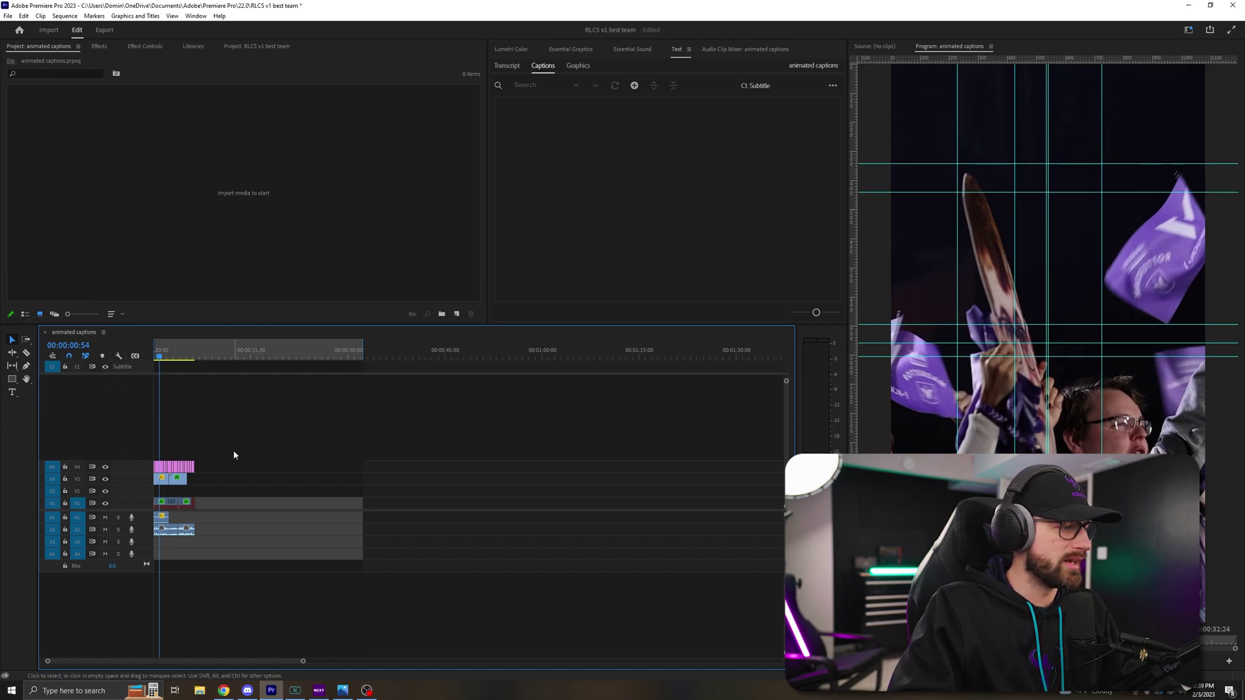
{"action": "left_click_drag", "start_coordinate": [302, 662], "coordinate": [218, 665]}
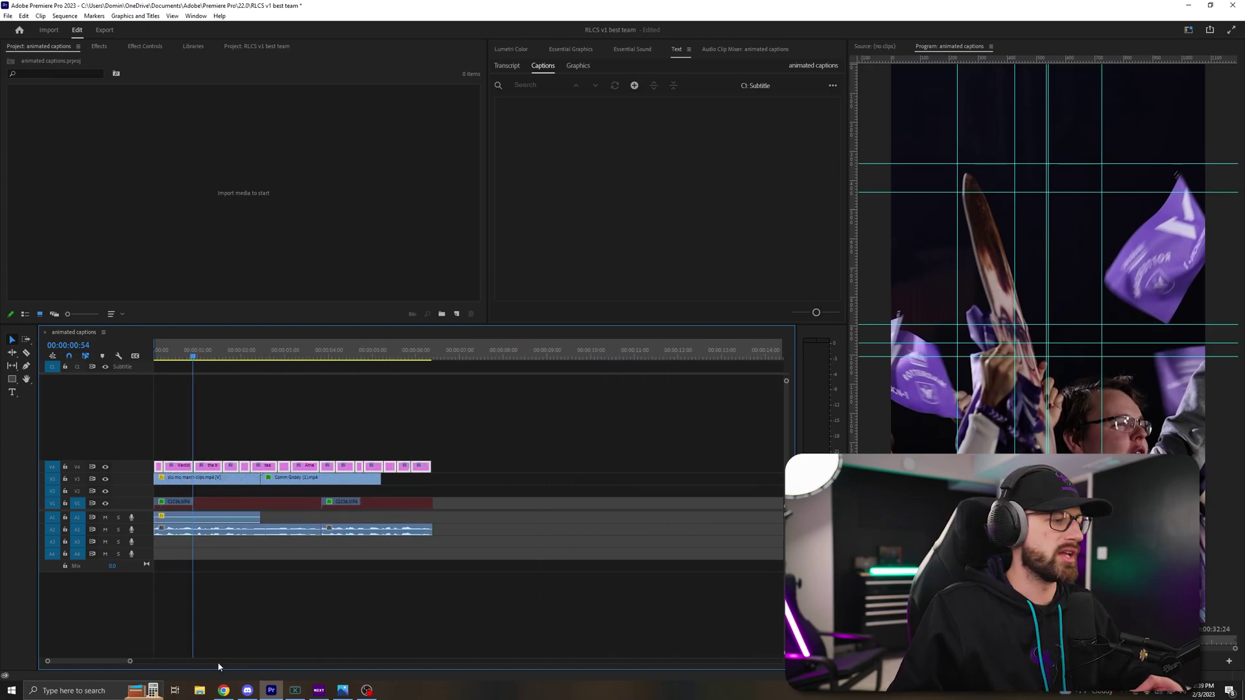
{"action": "left_click", "coordinate": [169, 356]}
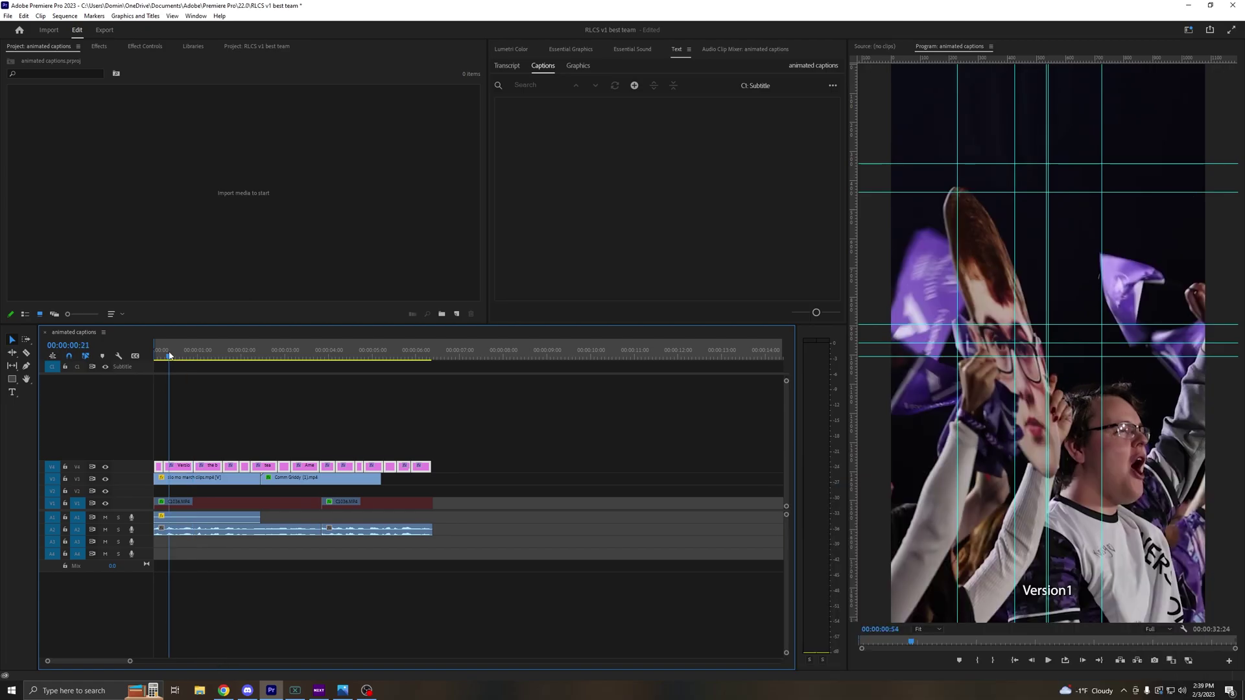
{"action": "left_click_drag", "start_coordinate": [169, 356], "coordinate": [158, 357]}
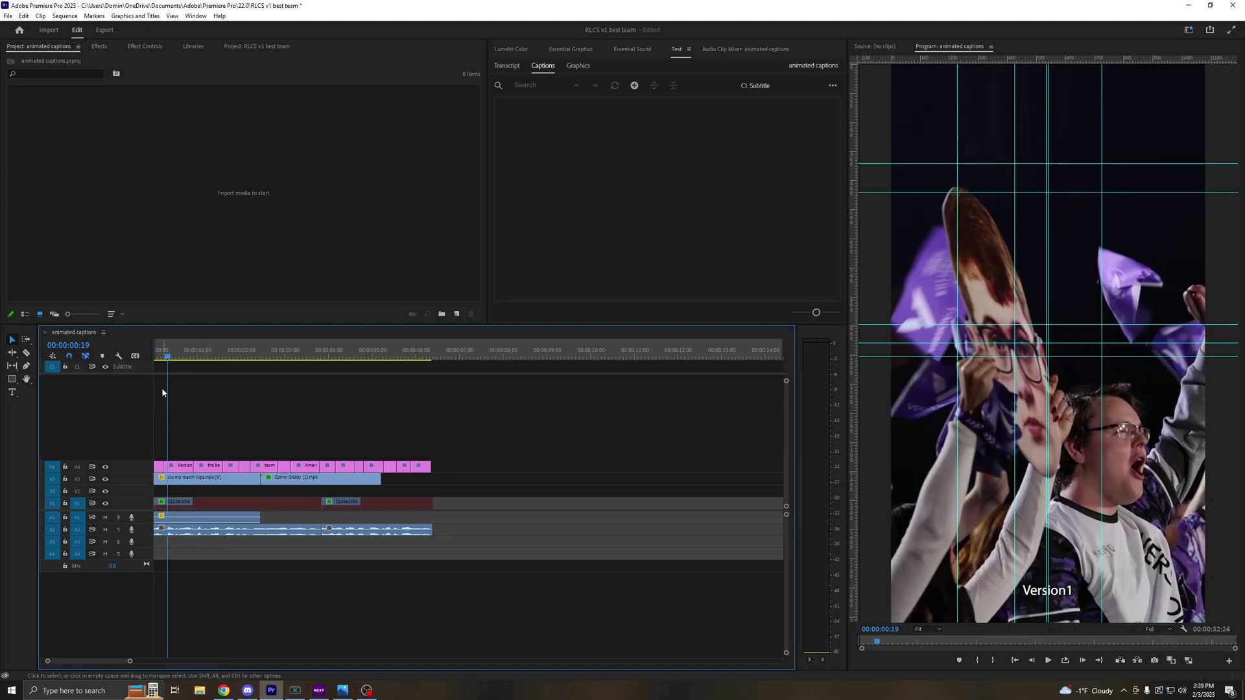
Select the first caption graphic and open its text settings.
{"action": "left_click", "coordinate": [159, 468]}
{"action": "double_click", "coordinate": [162, 467]}
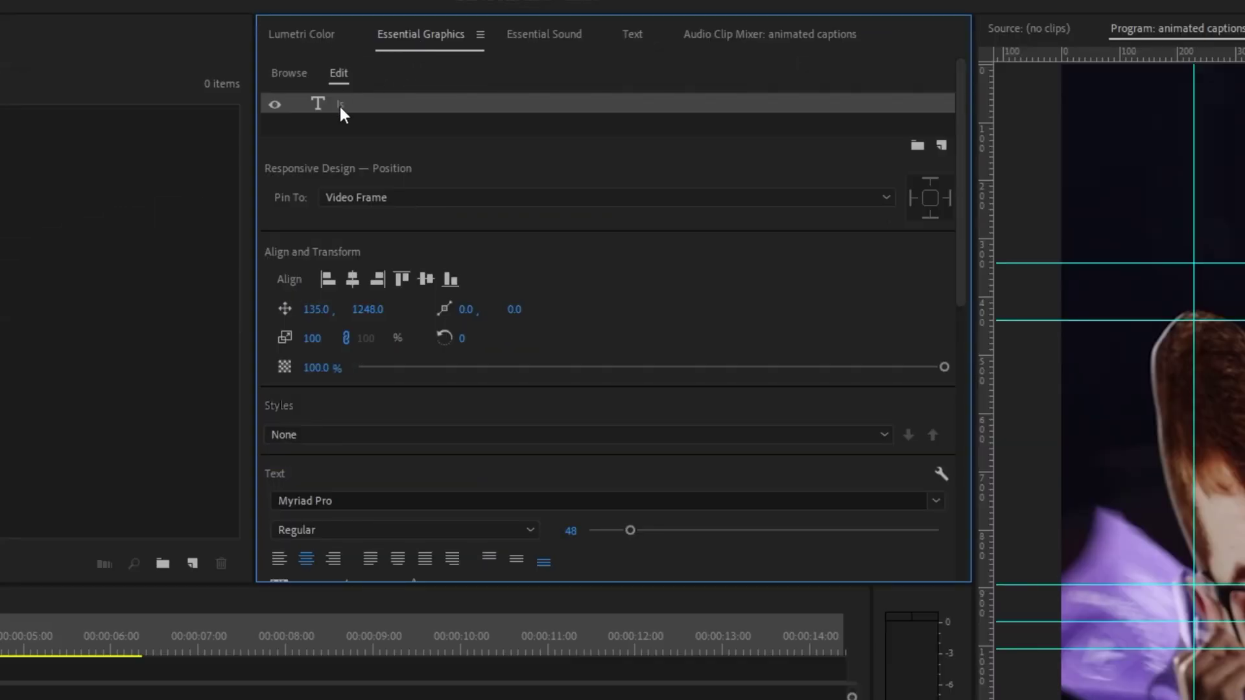
{"action": "left_click", "coordinate": [1102, 389]}
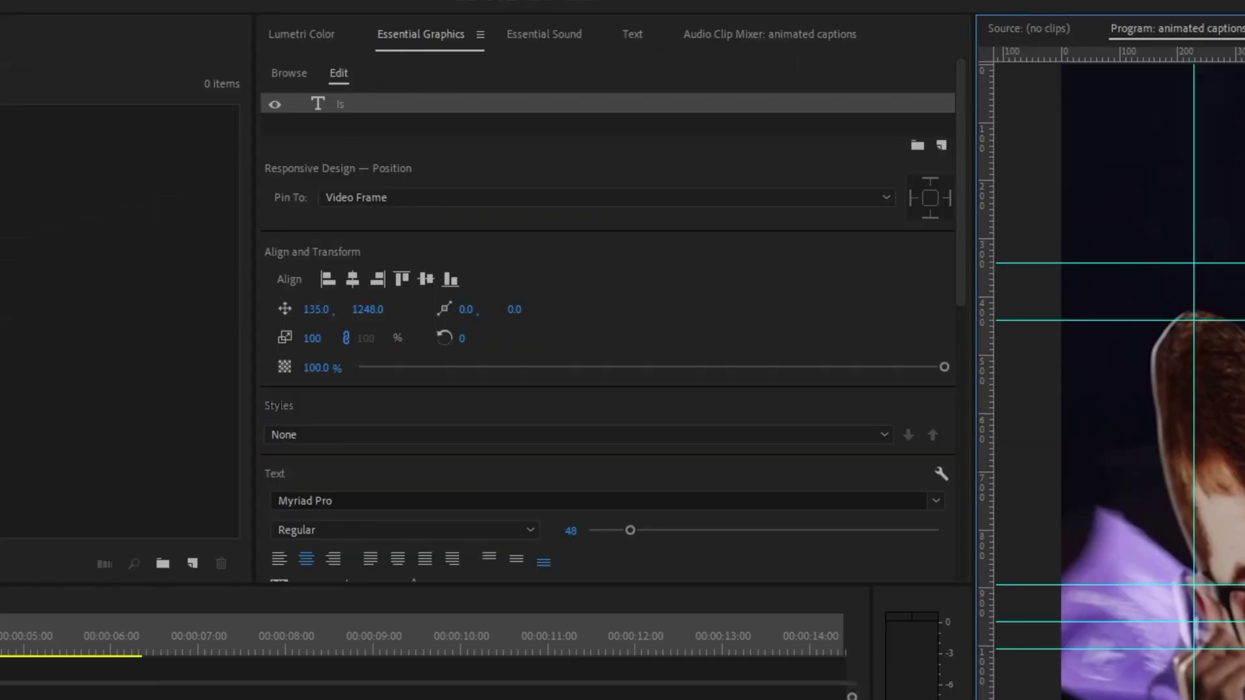
{"action": "scroll", "coordinate": [493, 487], "scroll_direction": "down", "scroll_amount": 1}
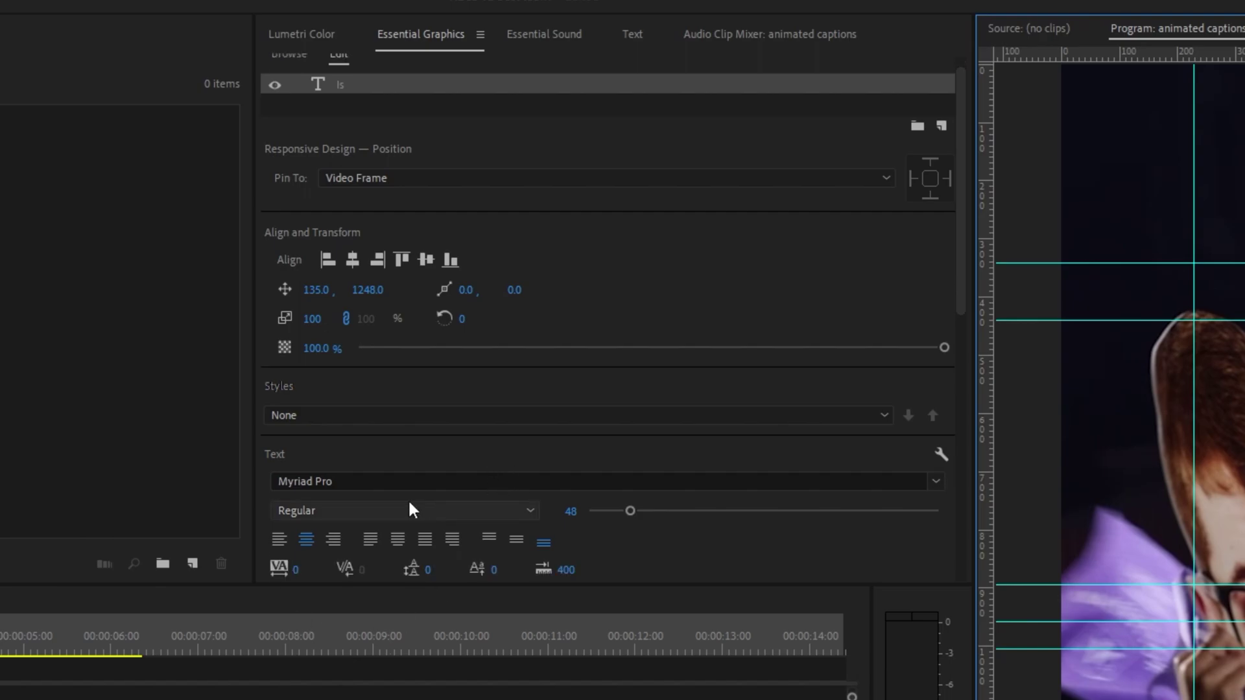
Set the caption text to Syne Bold and enlarge its font size.
{"action": "left_click", "coordinate": [408, 481]}
{"action": "scroll", "coordinate": [415, 619], "scroll_direction": "up", "scroll_amount": 10}
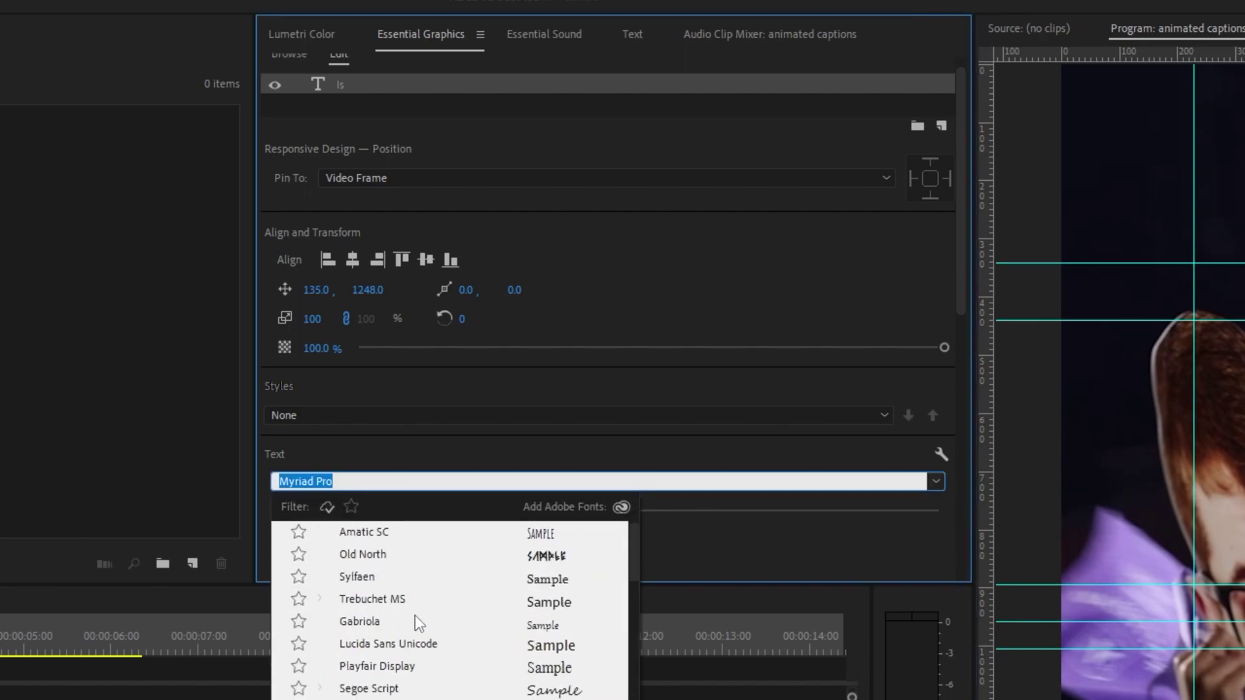
{"action": "type", "text": "Syne"}
{"action": "key", "text": "Return"}
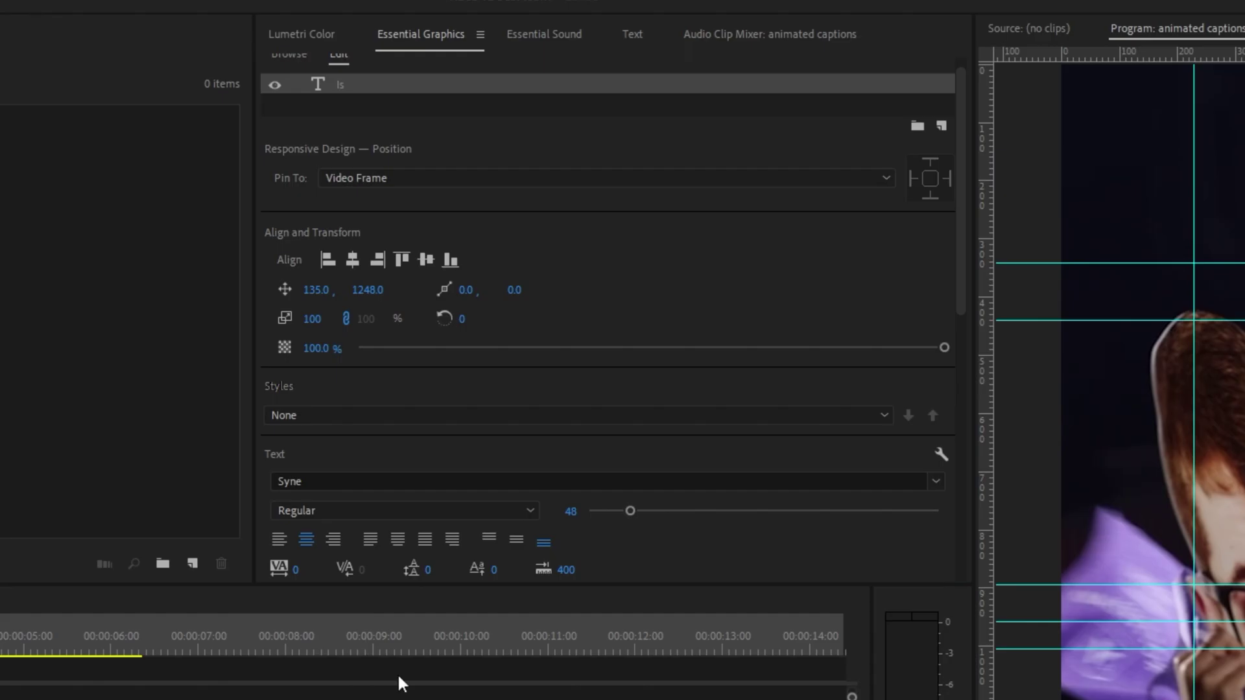
{"action": "left_click", "coordinate": [392, 507]}
{"action": "left_click", "coordinate": [302, 592]}
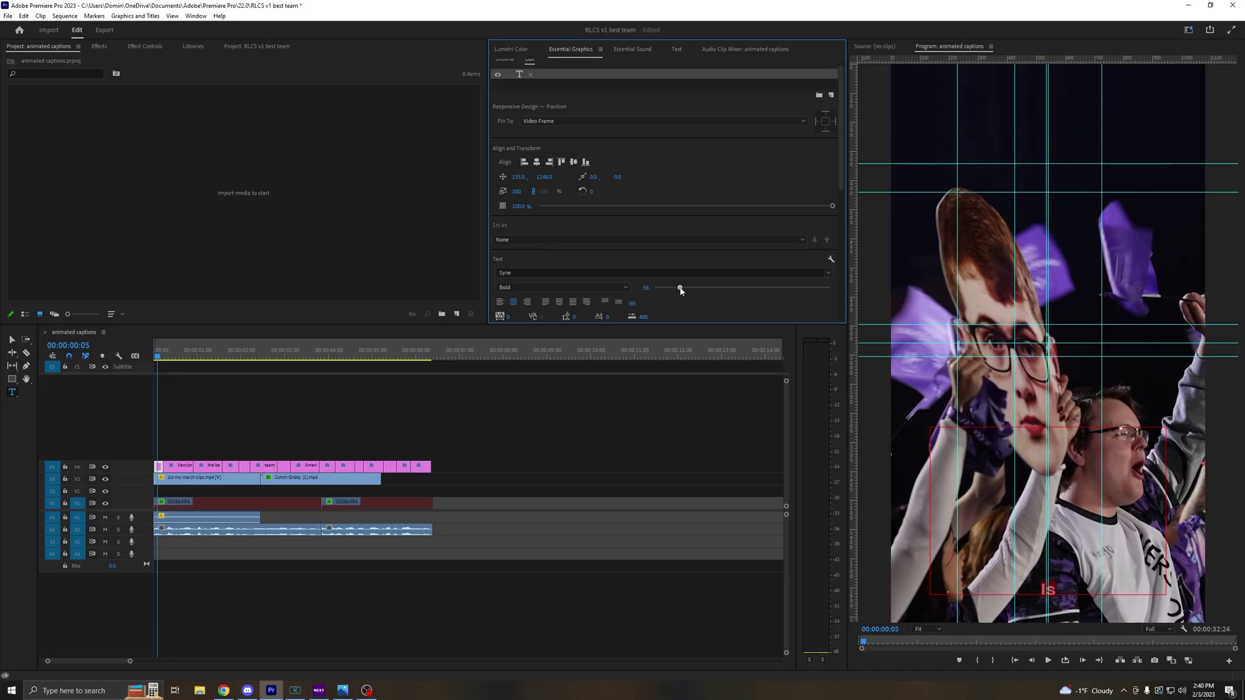
{"action": "left_click_drag", "start_coordinate": [681, 290], "coordinate": [682, 293]}
{"action": "scroll", "coordinate": [584, 279], "scroll_direction": "down", "scroll_amount": 2}
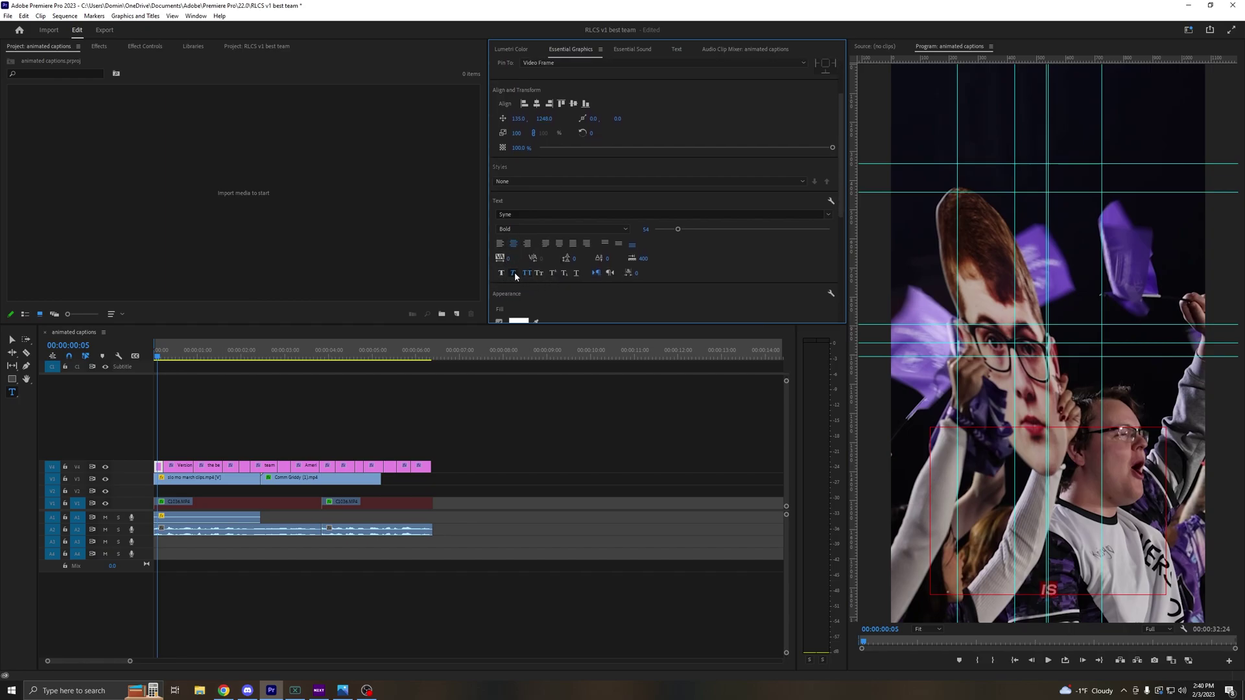
{"action": "scroll", "coordinate": [505, 274], "scroll_direction": "down", "scroll_amount": 5}
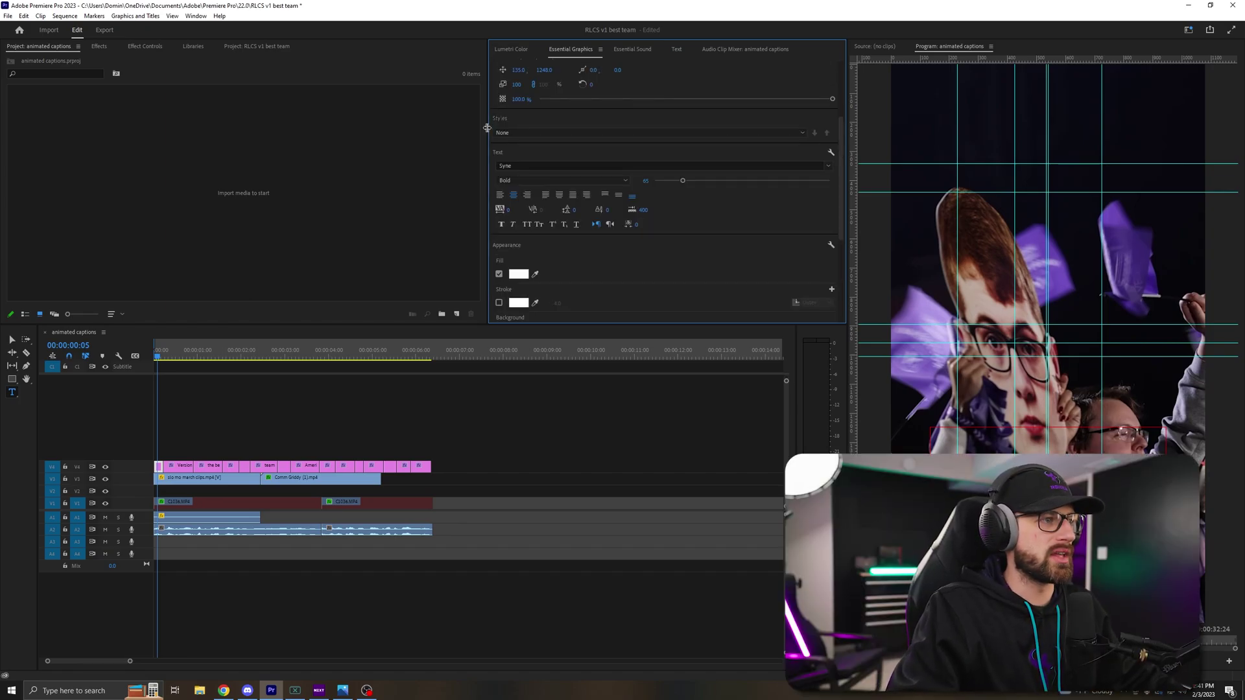
Save the caption's current look as a new text style named 'captions 2'.
{"action": "left_click", "coordinate": [516, 134]}
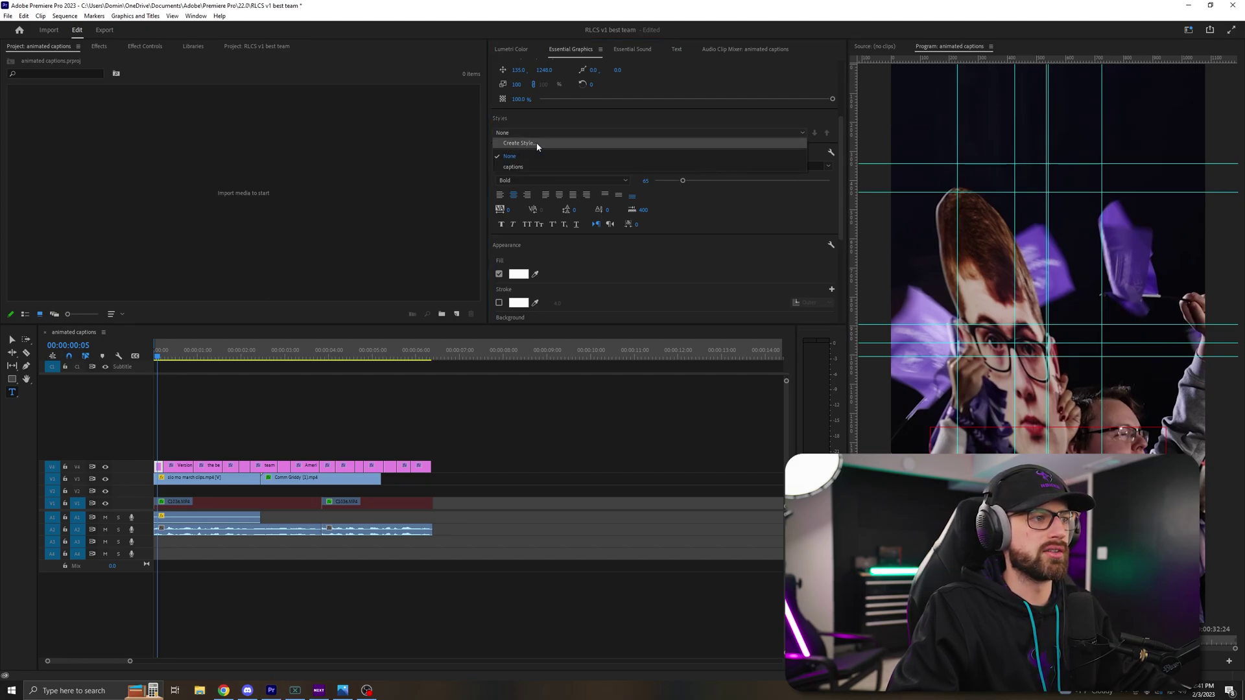
{"action": "left_click", "coordinate": [509, 143]}
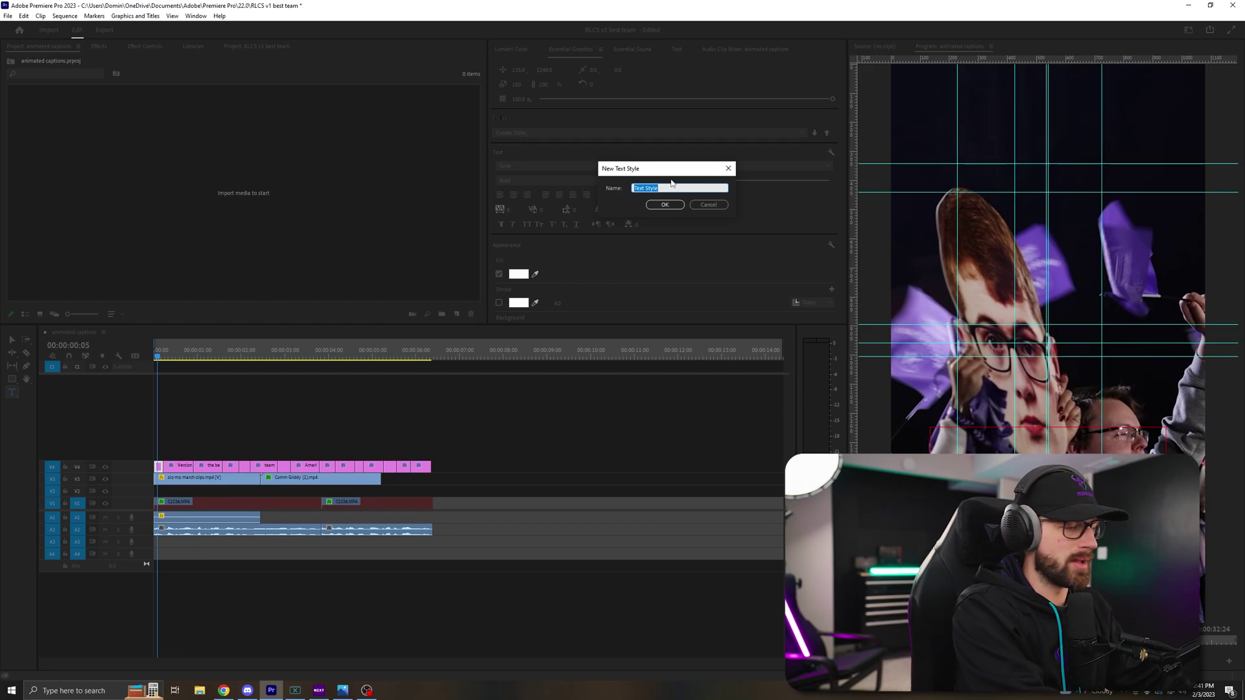
{"action": "type", "text": "captions 2"}
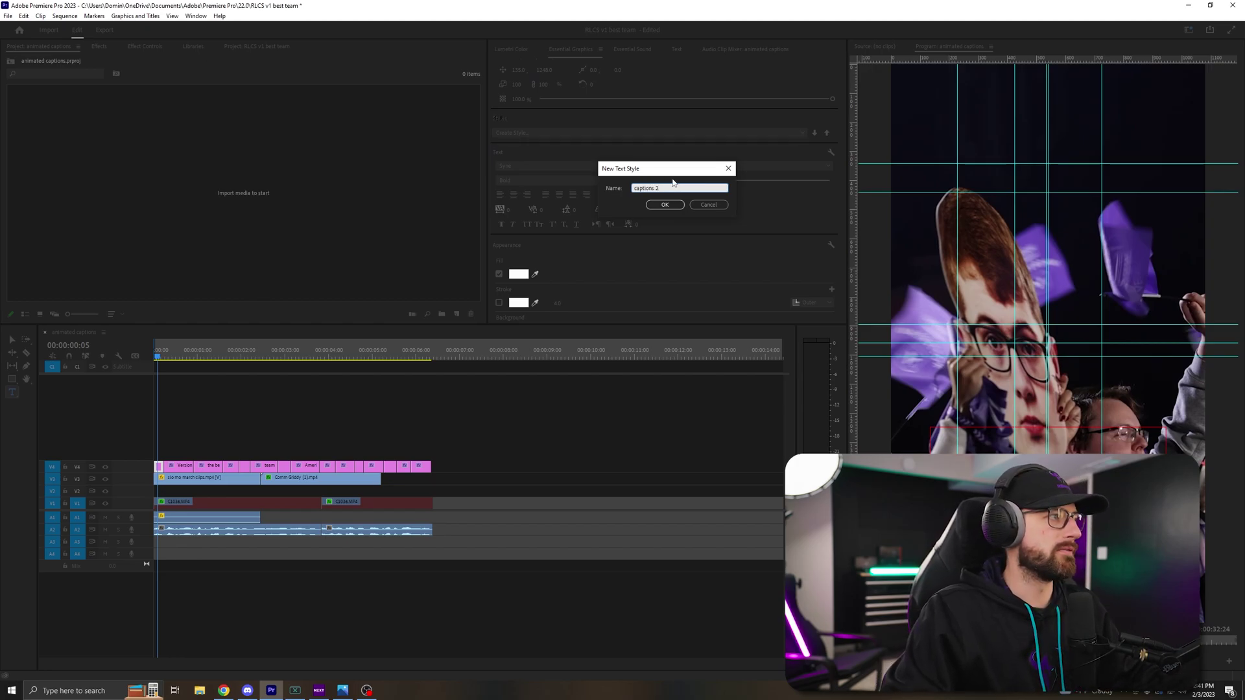
{"action": "left_click", "coordinate": [665, 205]}
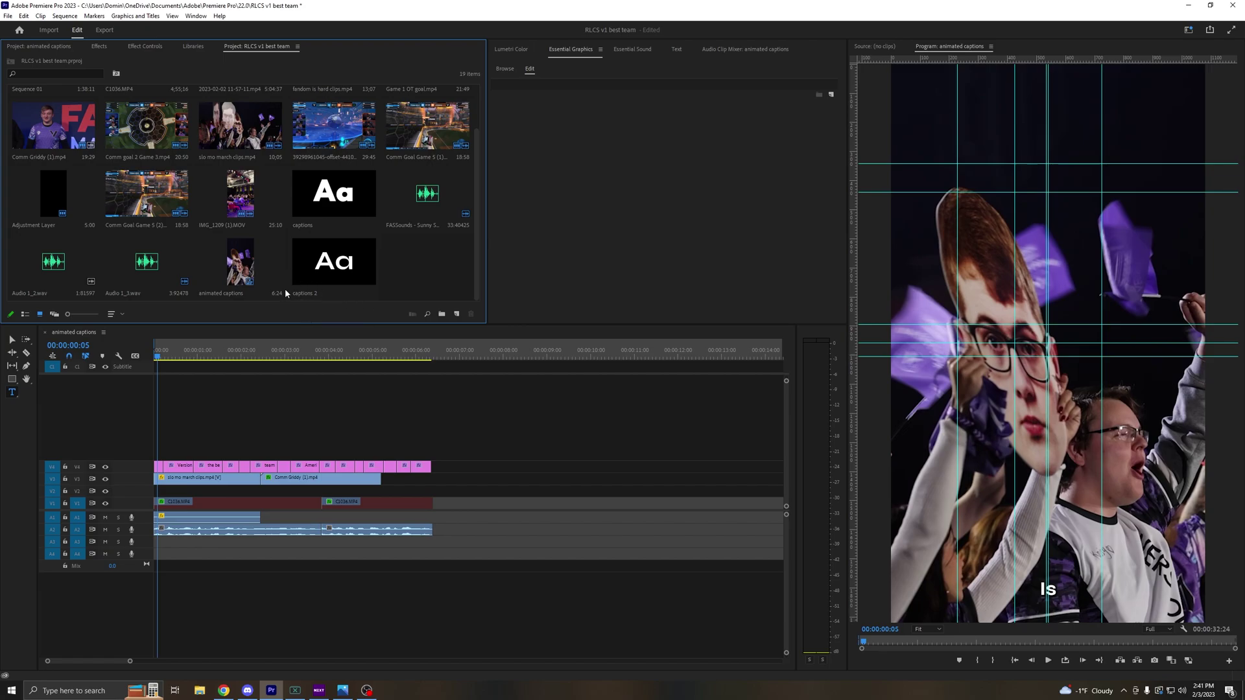
Apply the 'captions 2' style to all V4 caption clips and play back to check.
{"action": "left_click_drag", "start_coordinate": [507, 430], "coordinate": [143, 463]}
{"action": "left_click_drag", "start_coordinate": [334, 263], "coordinate": [169, 464]}
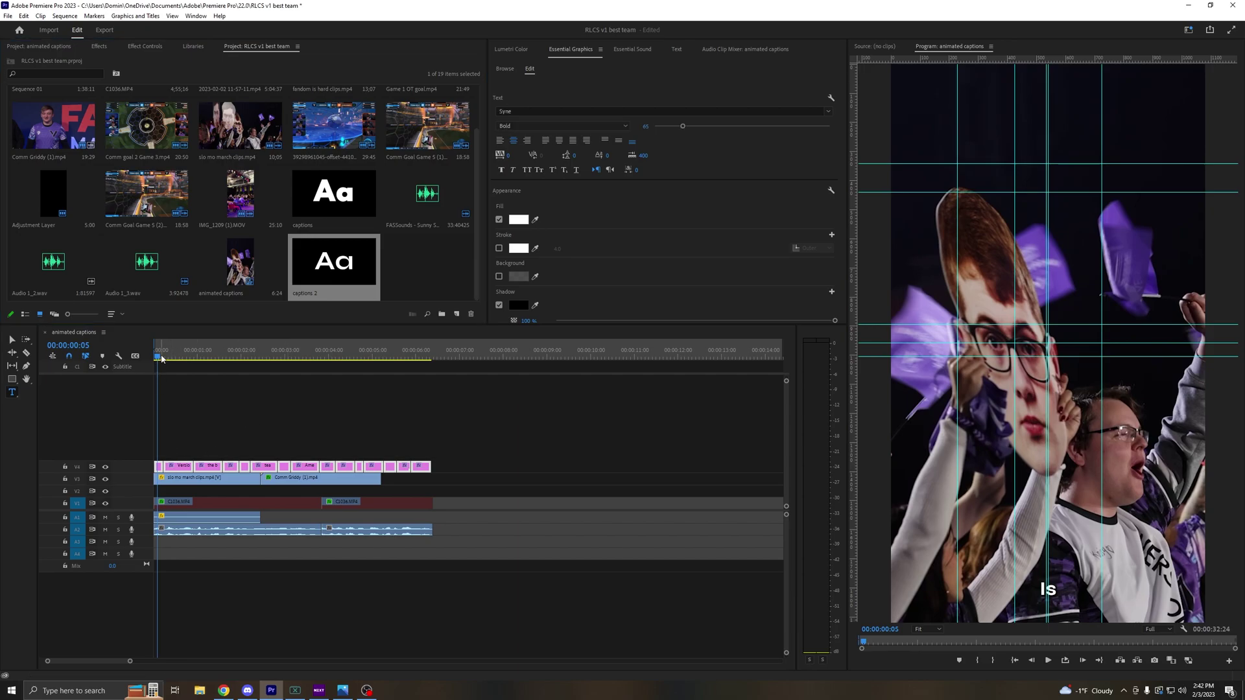
{"action": "left_click", "coordinate": [233, 503]}
{"action": "key", "text": "space"}
{"action": "key", "text": "space"}
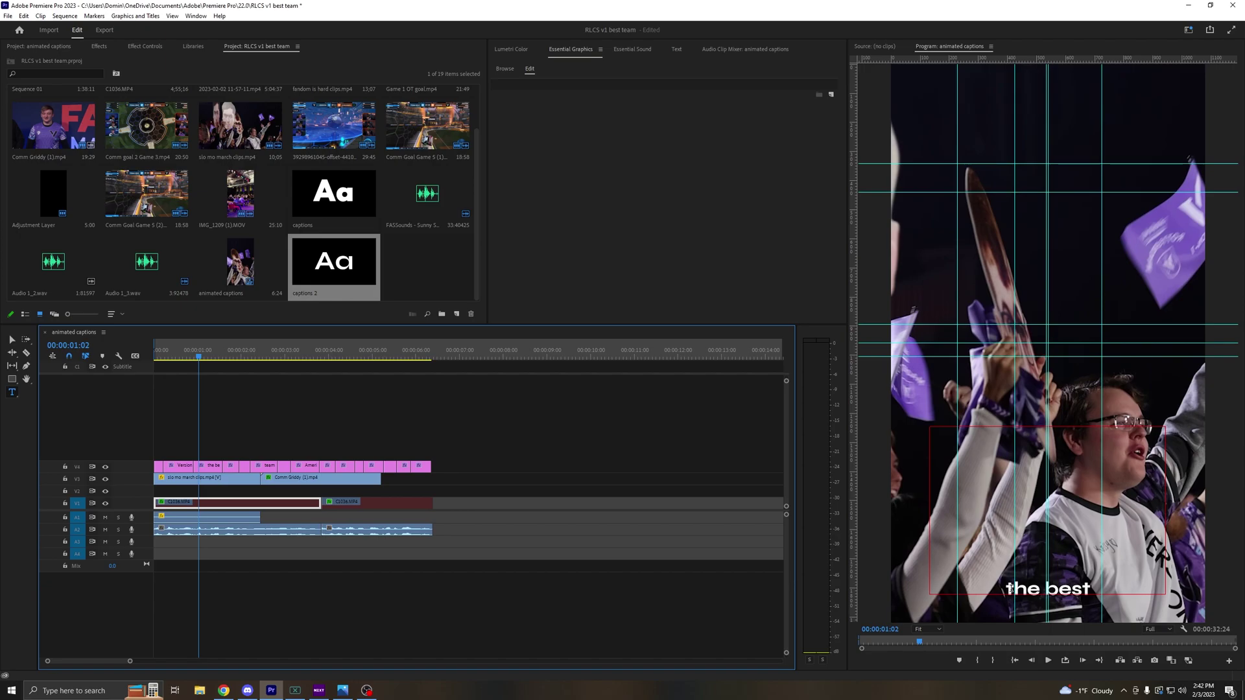
Raise the first caption 'Is' by lowering its Motion Position Y value.
{"action": "left_click", "coordinate": [461, 480]}
{"action": "left_click", "coordinate": [157, 354]}
{"action": "left_click", "coordinate": [159, 466]}
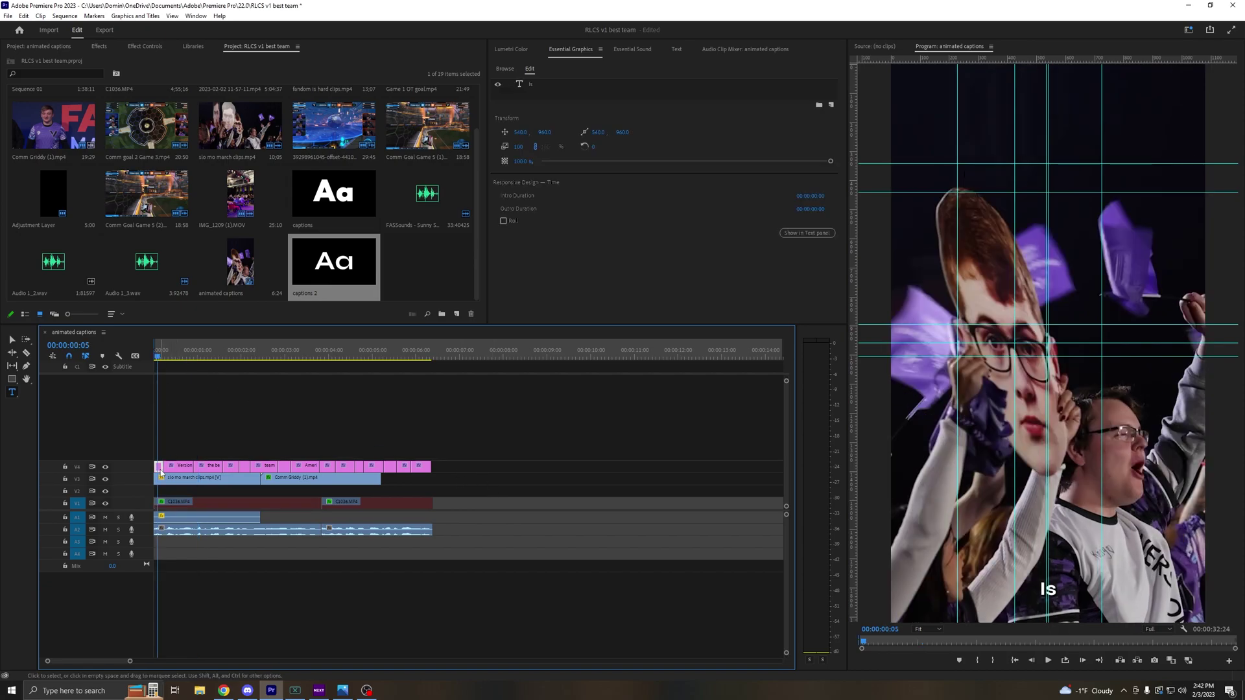
{"action": "left_click", "coordinate": [148, 46]}
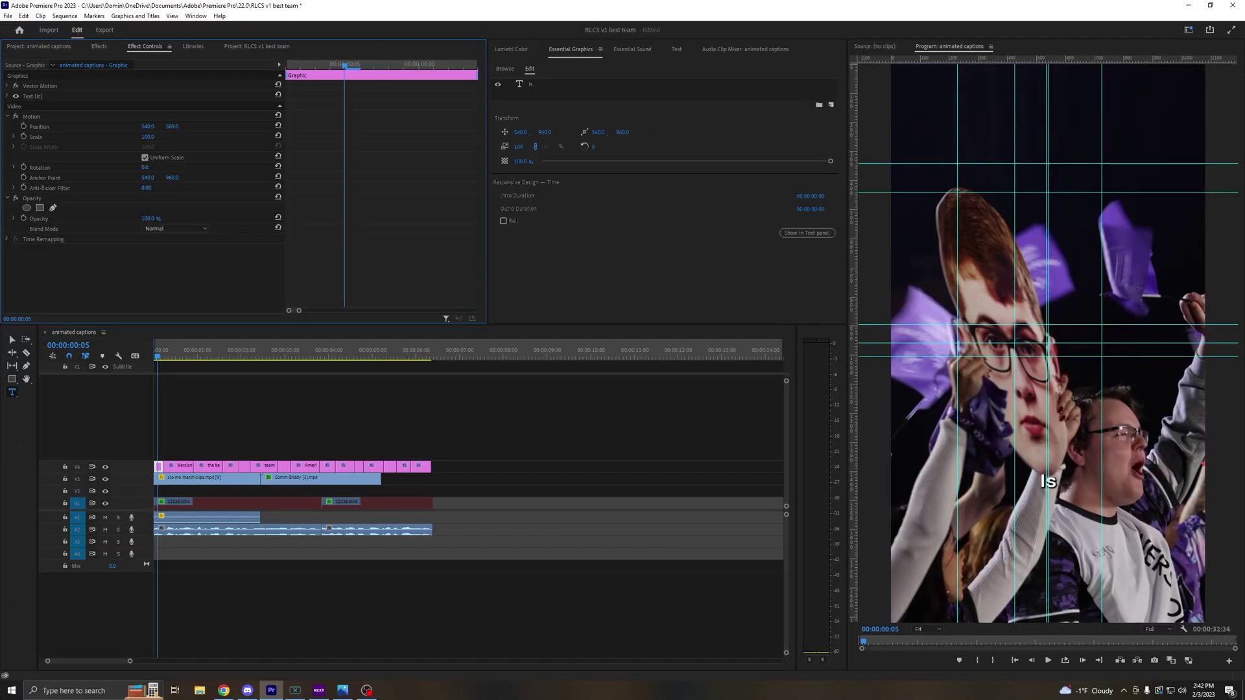
{"action": "left_click_drag", "start_coordinate": [343, 253], "coordinate": [291, 253]}
Paste the first caption's Motion attributes onto all V4 captions and preview the result.
{"action": "left_click", "coordinate": [205, 449]}
{"action": "left_click", "coordinate": [158, 466]}
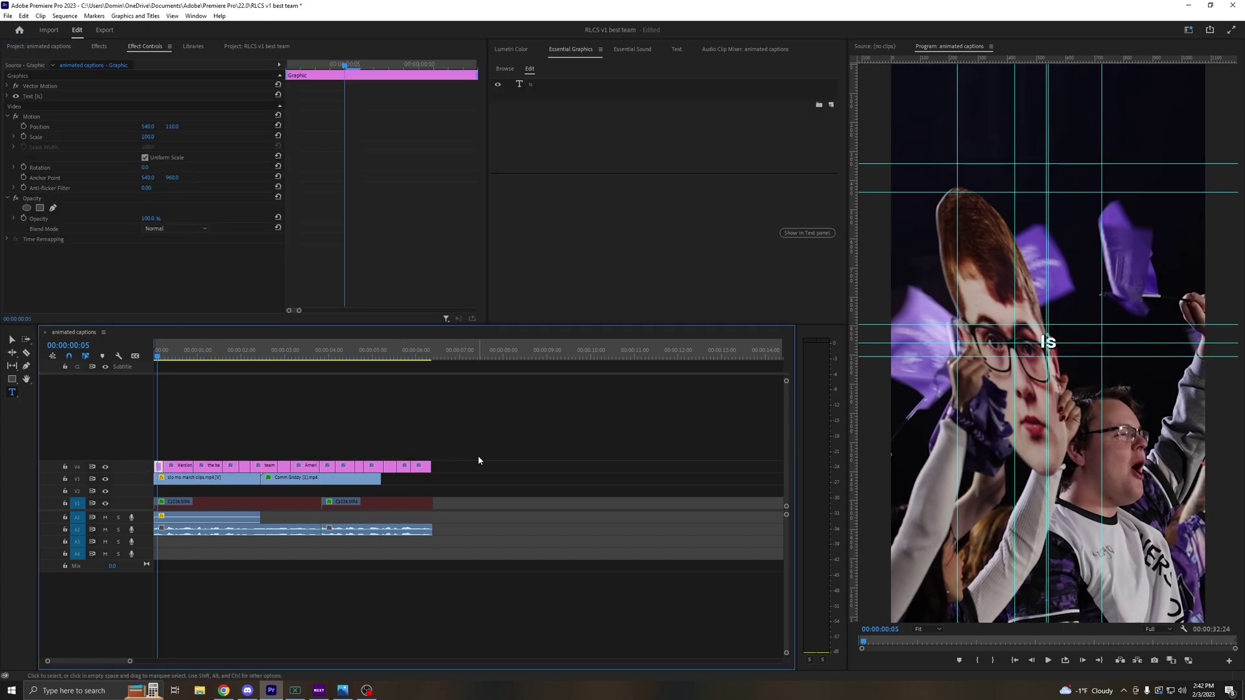
{"action": "left_click_drag", "start_coordinate": [477, 456], "coordinate": [179, 471]}
{"action": "right_click", "coordinate": [179, 472]}
{"action": "left_click", "coordinate": [221, 31]}
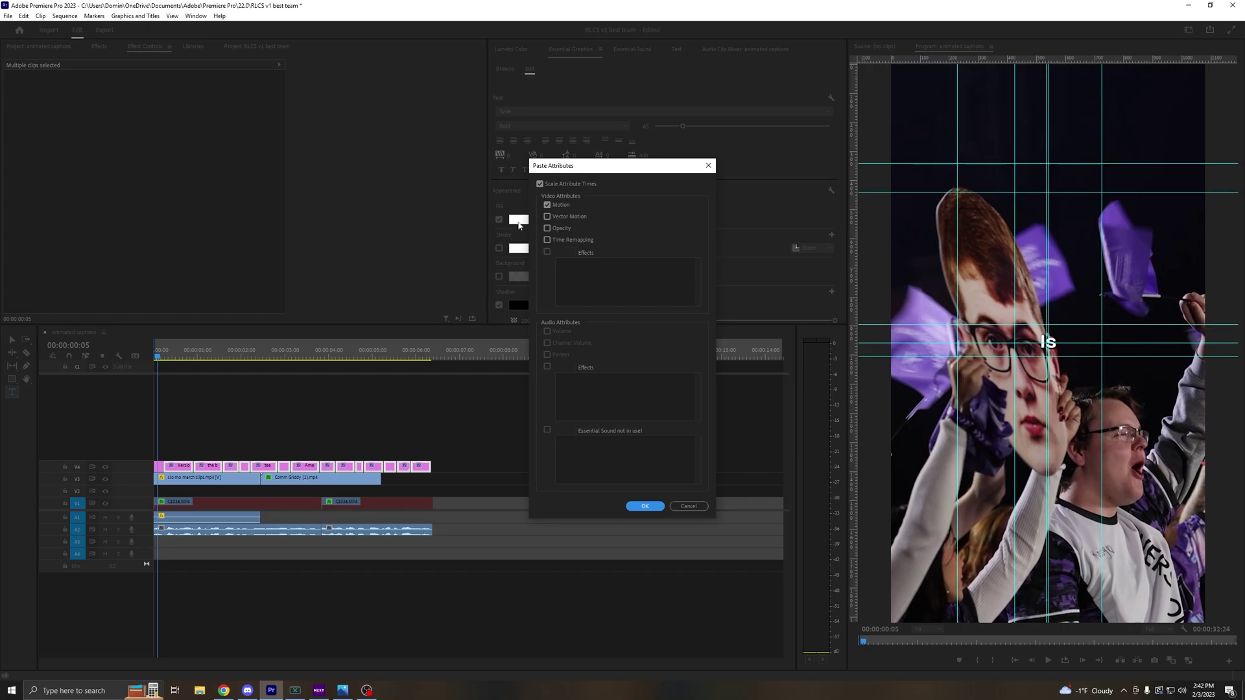
{"action": "left_click", "coordinate": [643, 506]}
{"action": "key", "text": "space"}
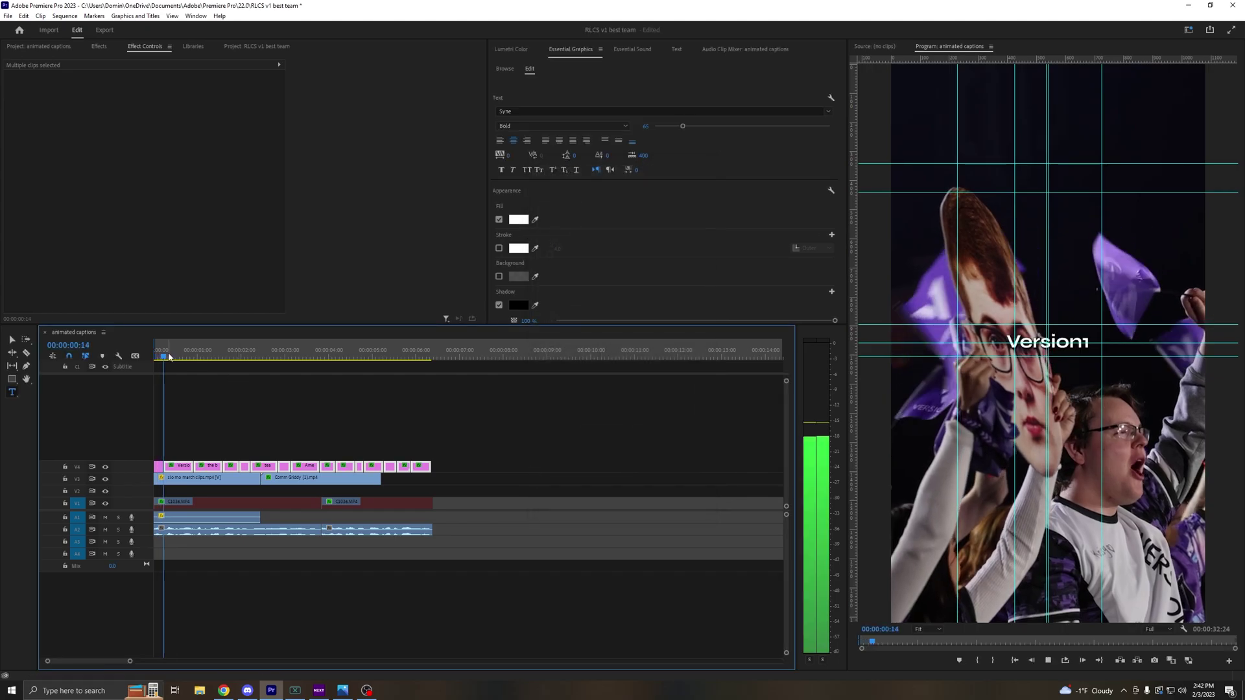
{"action": "key", "text": "space"}
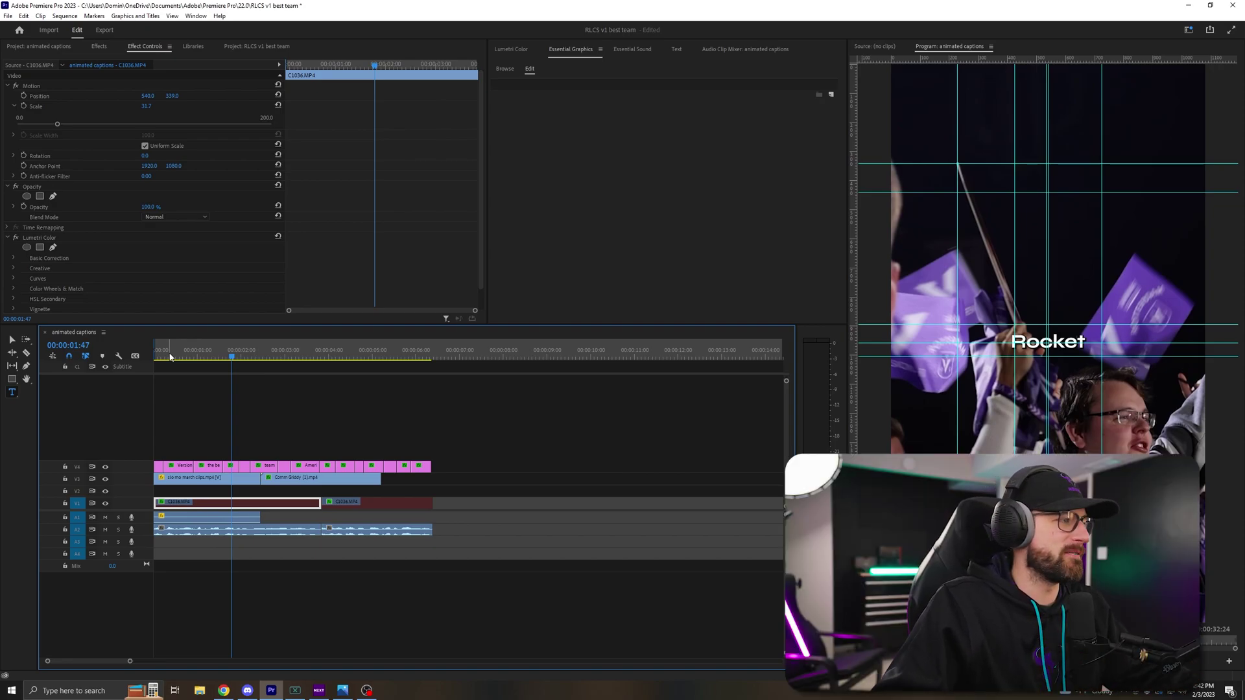
Move the playhead onto the first caption and select that V4 caption clip.
{"action": "left_click", "coordinate": [159, 354]}
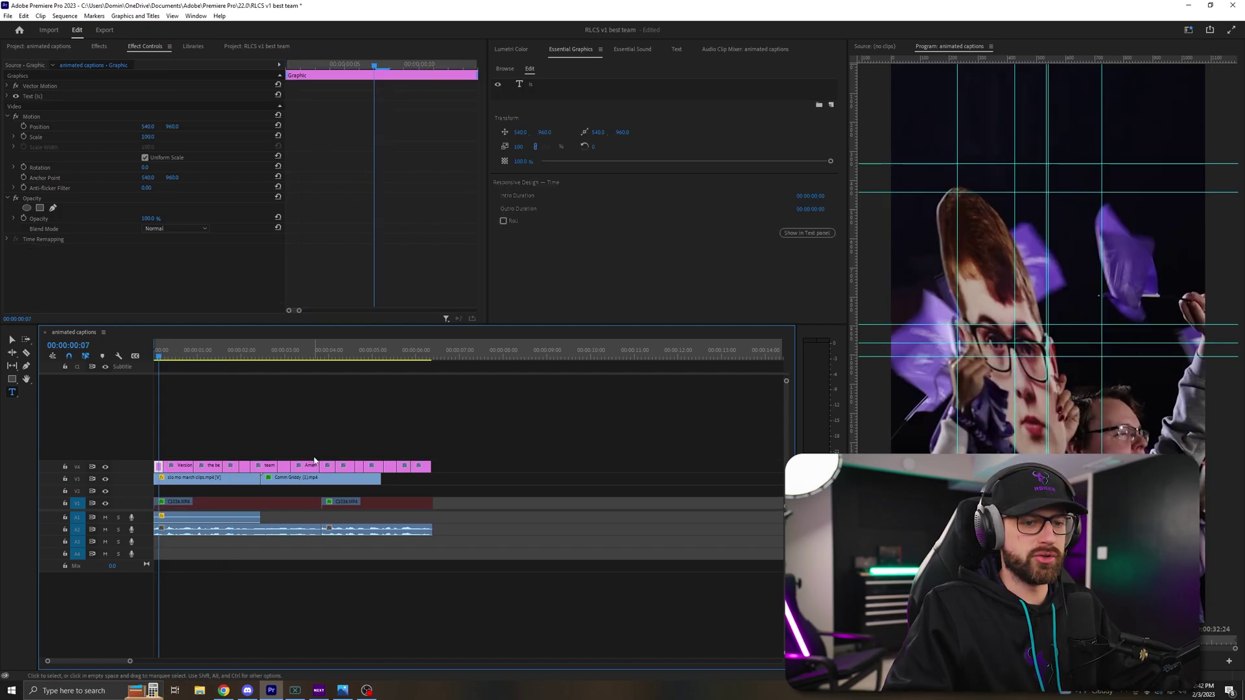
{"action": "left_click_drag", "start_coordinate": [183, 355], "coordinate": [142, 357]}
{"action": "left_click", "coordinate": [158, 356]}
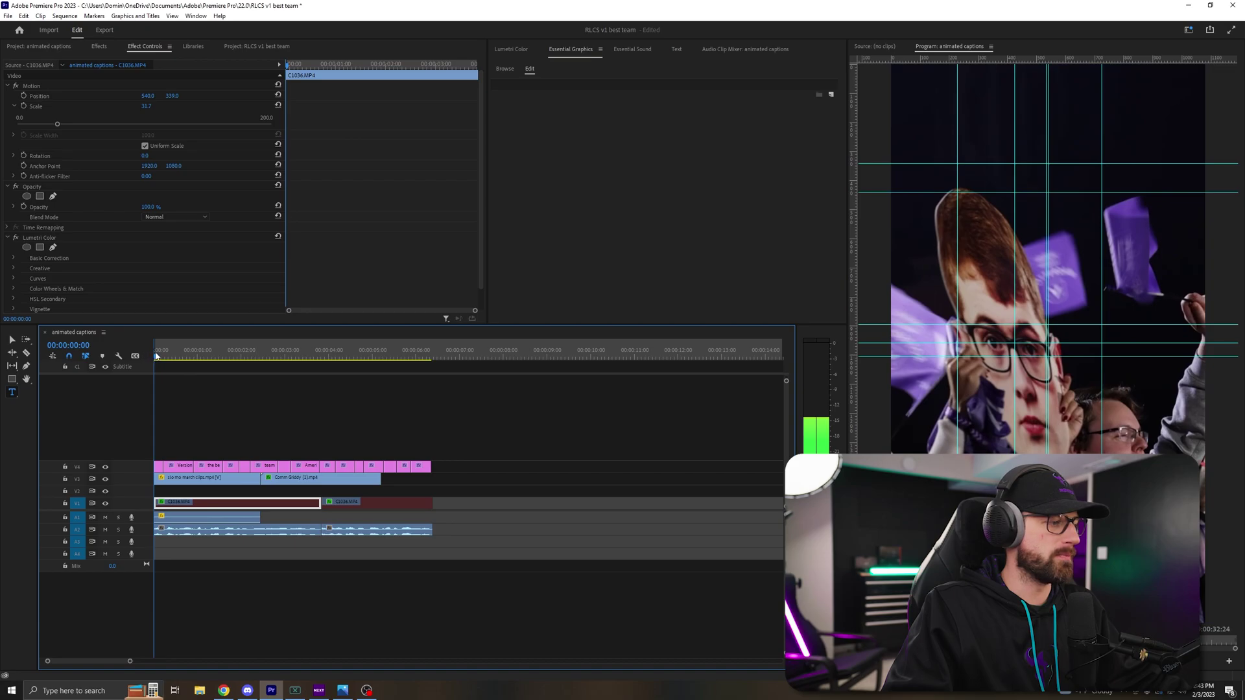
{"action": "left_click", "coordinate": [157, 467]}
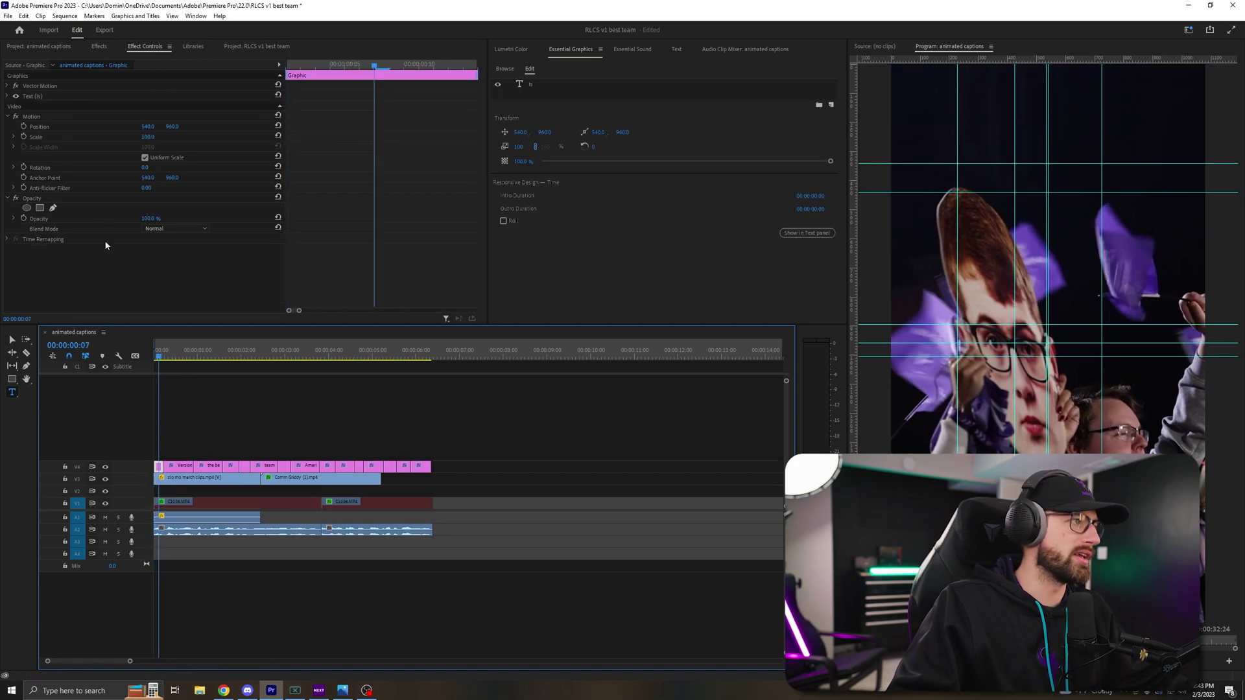
Search the effects for 'trans' and drop Distort > Transform onto the first V4 caption.
{"action": "left_click", "coordinate": [99, 46]}
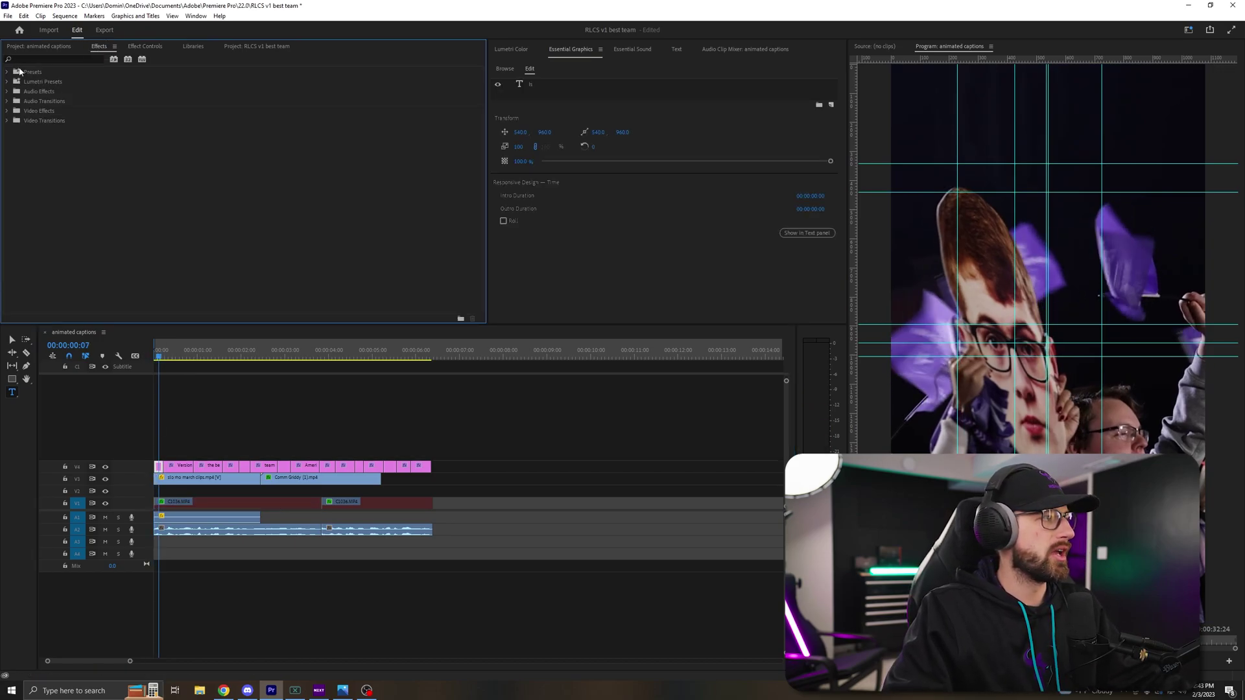
{"action": "left_click", "coordinate": [39, 59]}
{"action": "type", "text": "tra"}
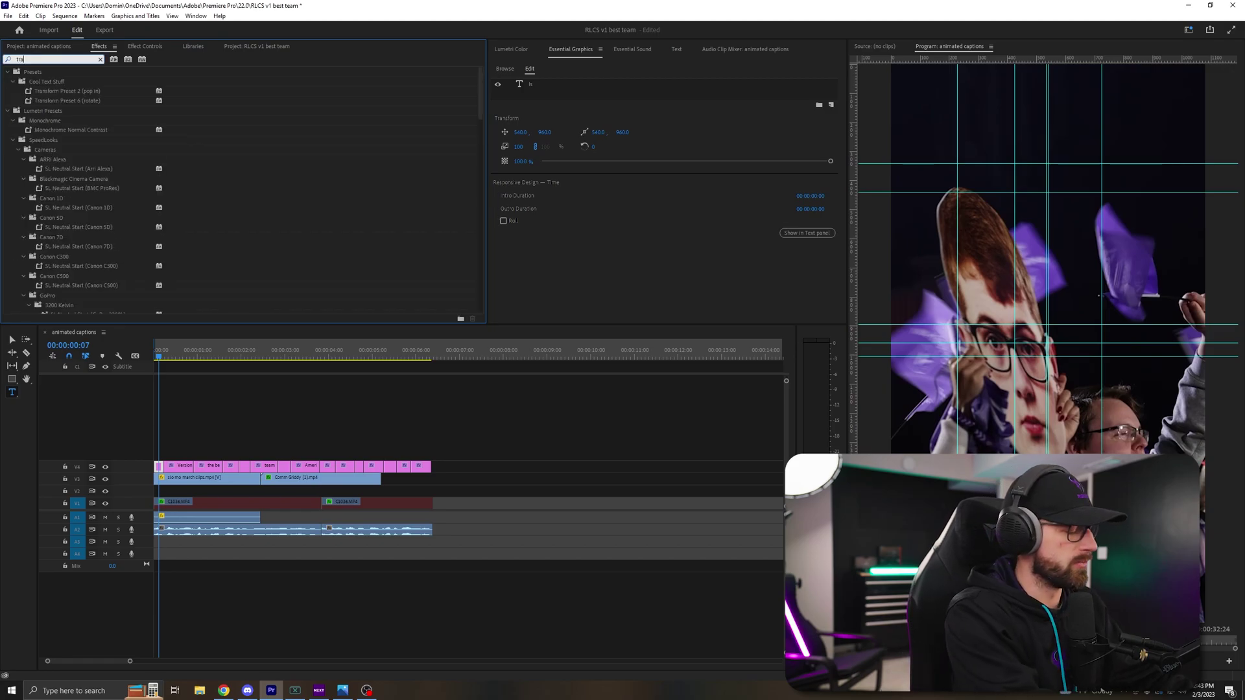
{"action": "type", "text": "ns"}
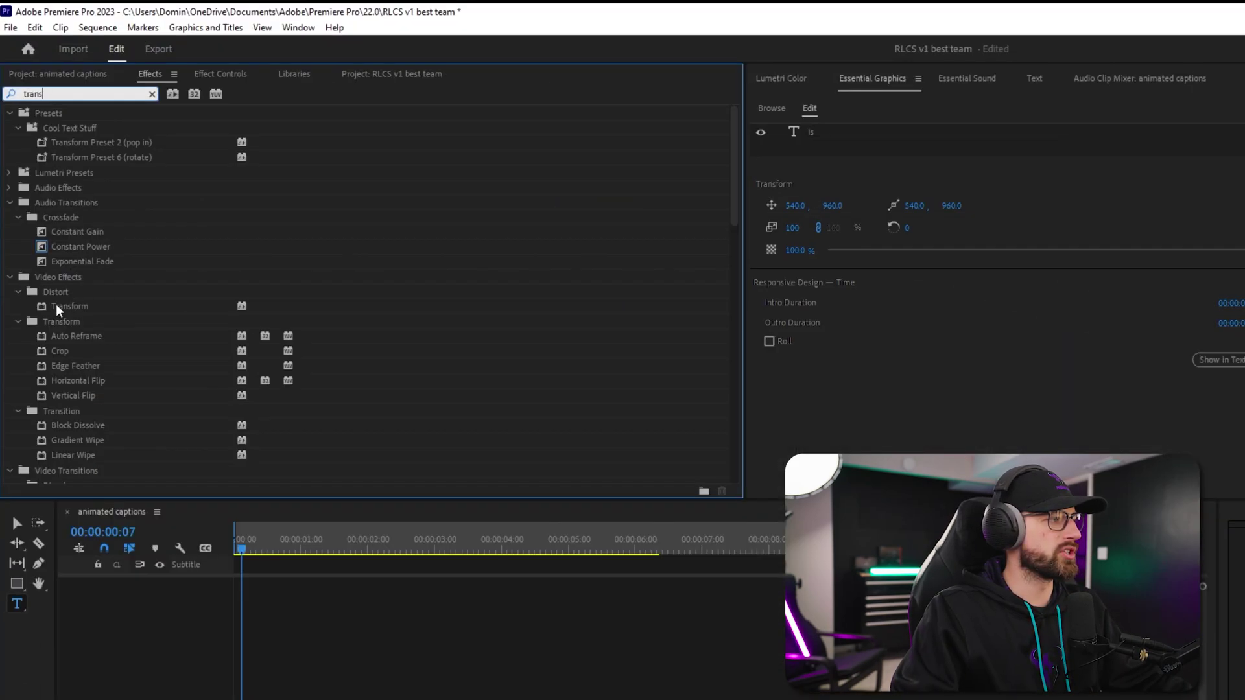
{"action": "left_click_drag", "start_coordinate": [57, 304], "coordinate": [241, 699]}
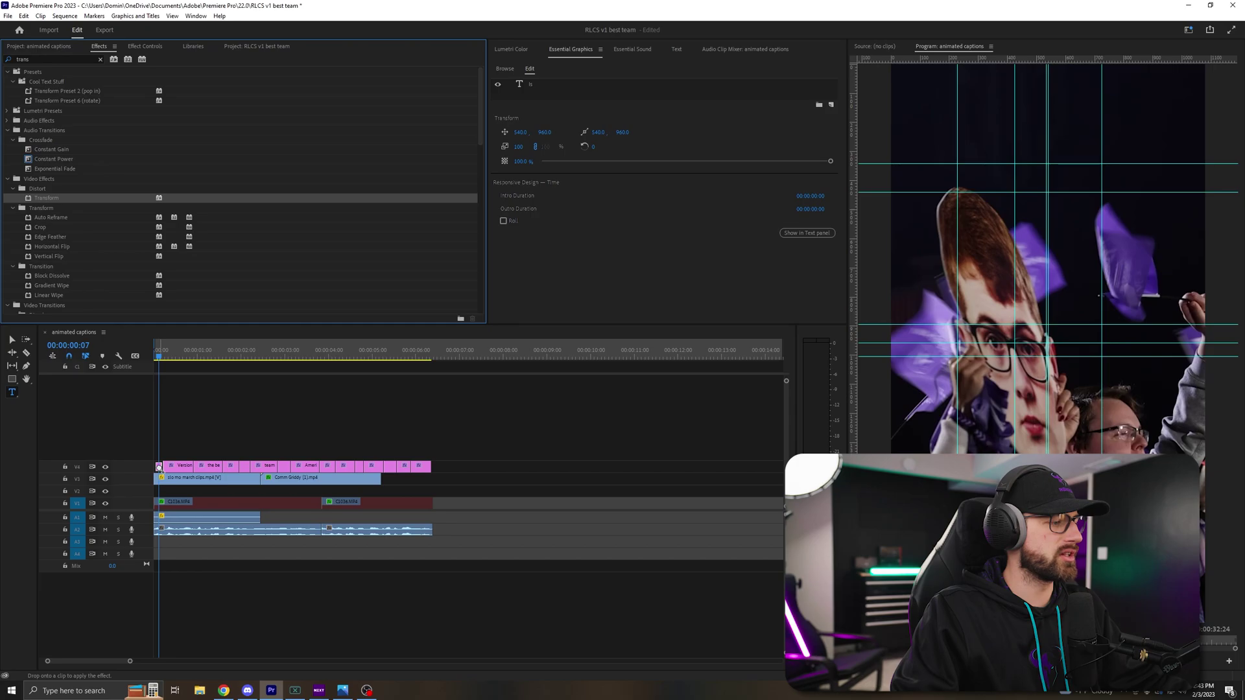
{"action": "left_click_drag", "start_coordinate": [159, 467], "coordinate": [159, 467]}
At the caption's first frames, set the Transform Shutter Angle to 360.
{"action": "left_click", "coordinate": [143, 46]}
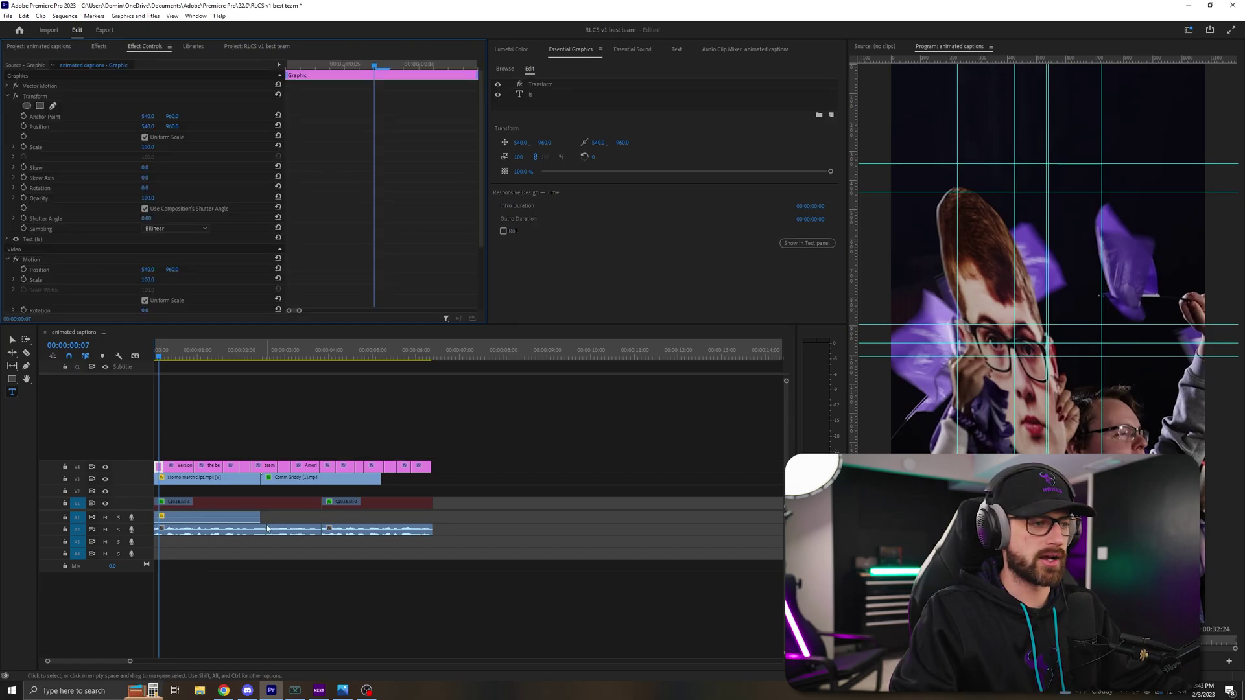
{"action": "left_click", "coordinate": [328, 65]}
{"action": "key", "text": "Left"}
{"action": "key", "text": "Left"}
{"action": "key", "text": "Left"}
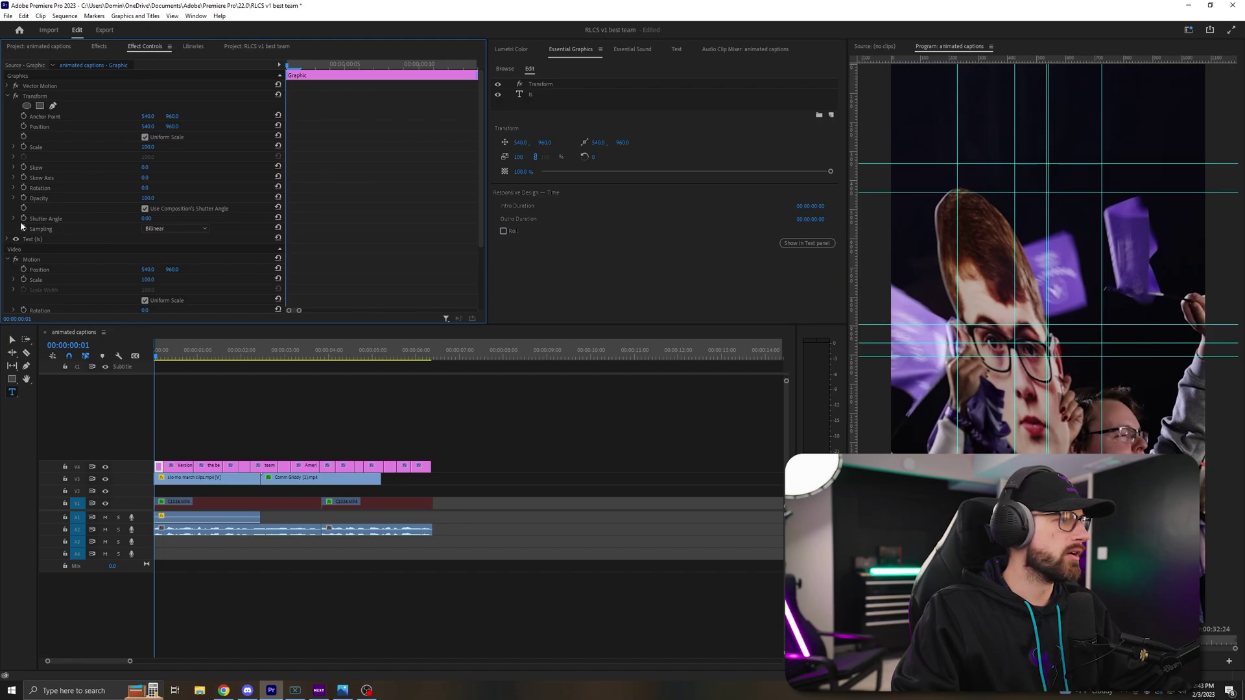
{"action": "left_click", "coordinate": [148, 219]}
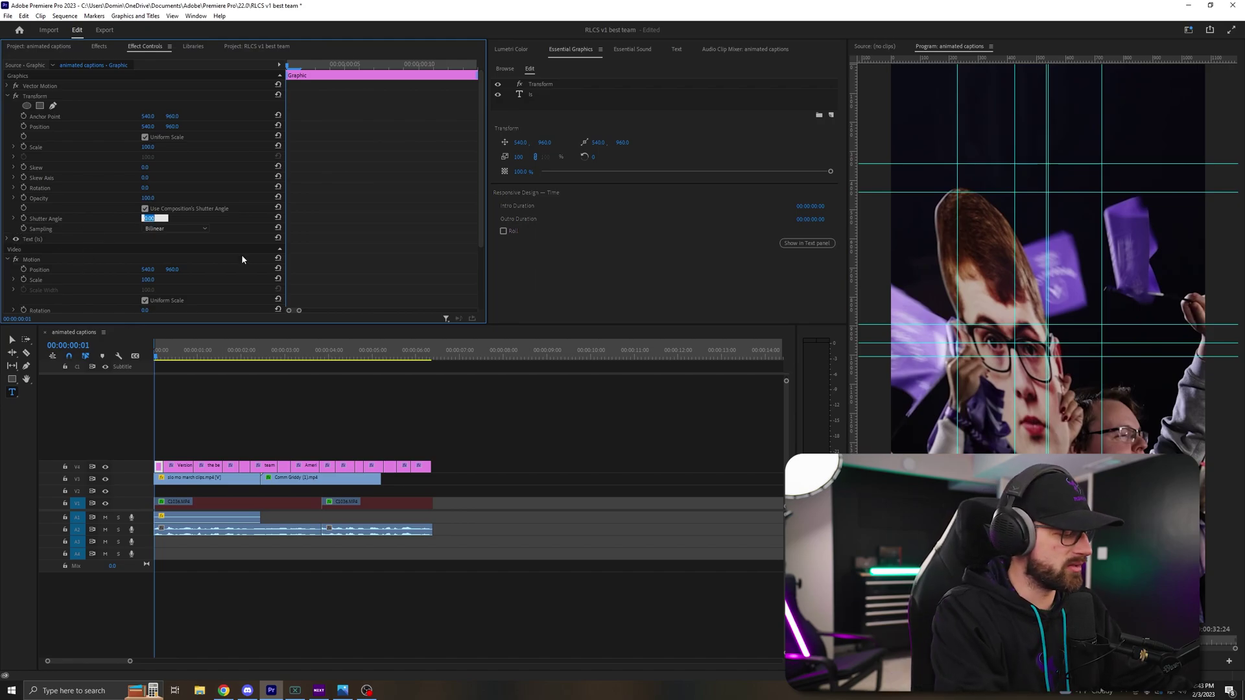
{"action": "type", "text": "360"}
{"action": "key", "text": "Return"}
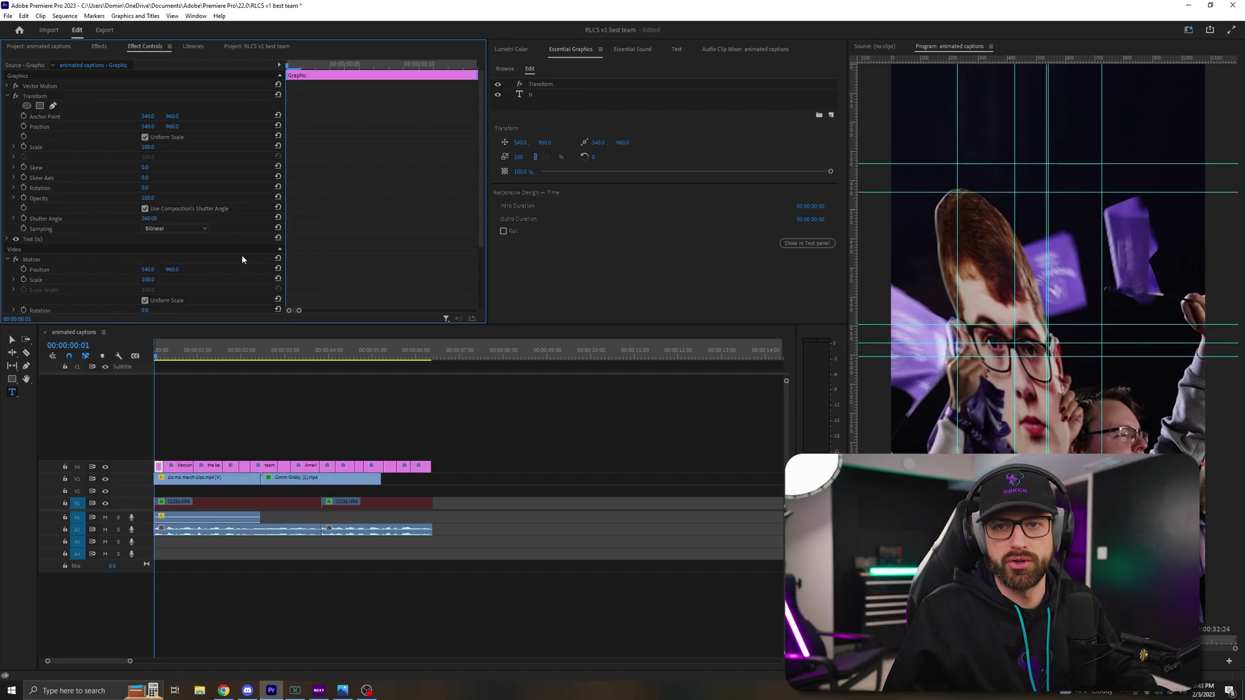
Keyframe Transform Scale at 0 on the first frame and 115 at frame 5.
{"action": "left_click", "coordinate": [24, 148]}
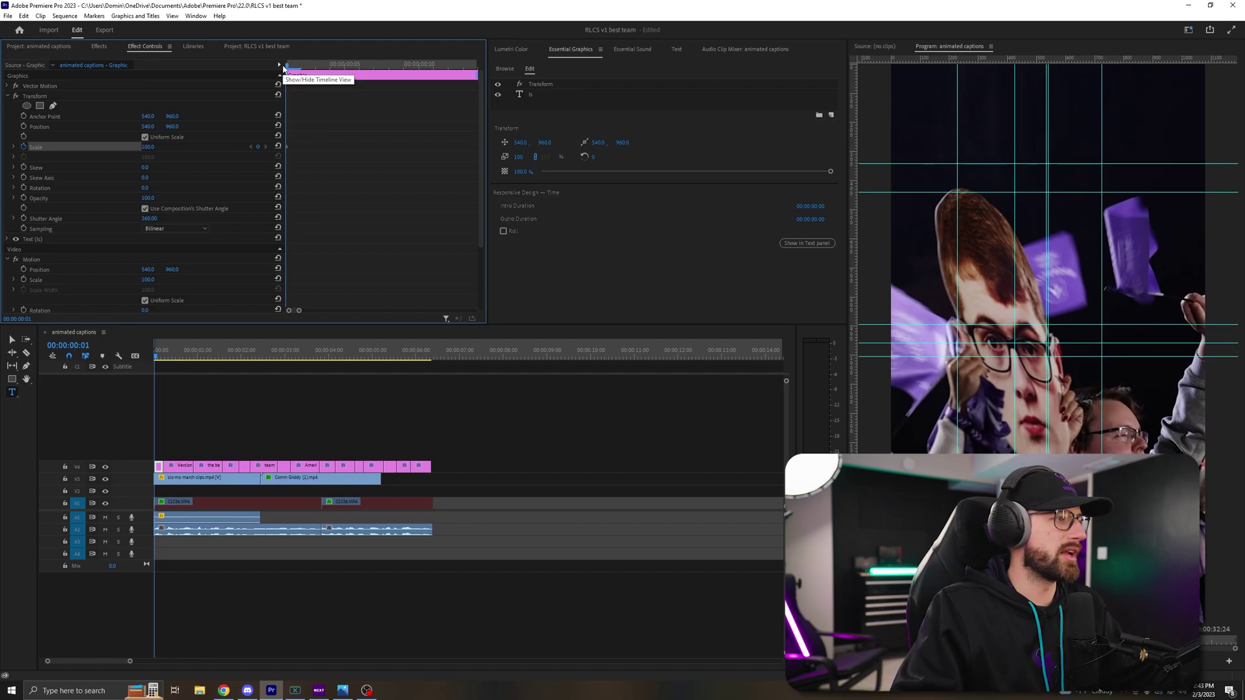
{"action": "left_click", "coordinate": [161, 146]}
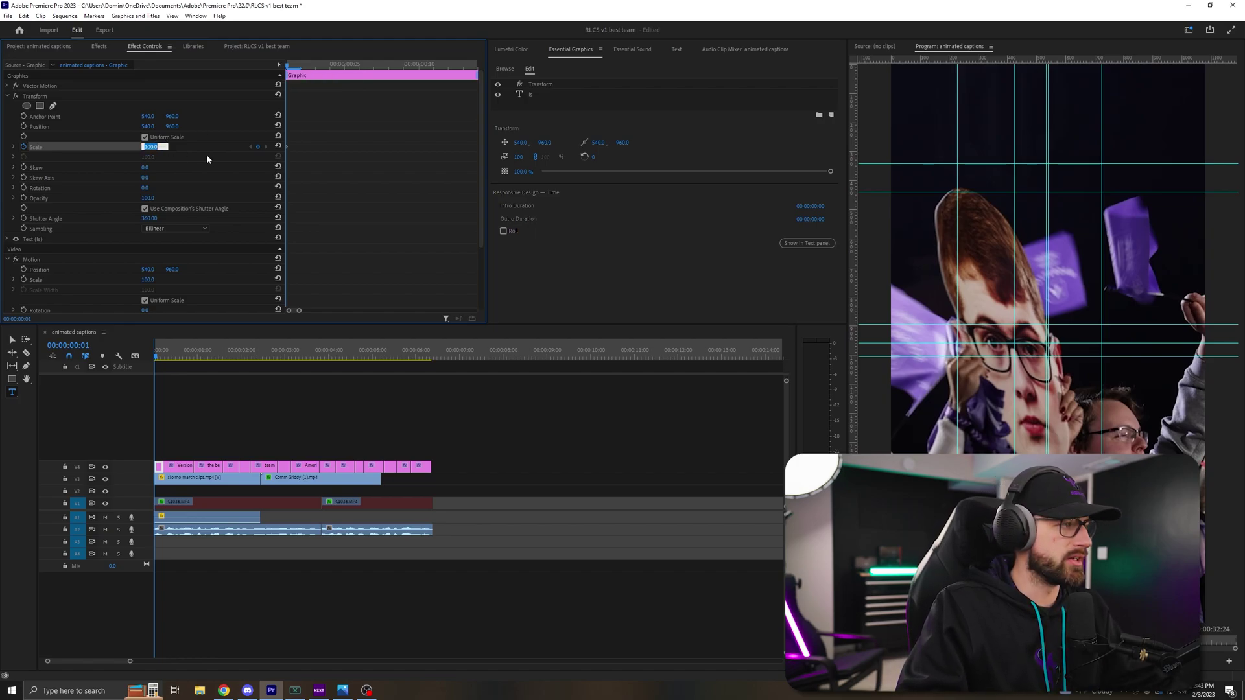
{"action": "key", "text": "Return"}
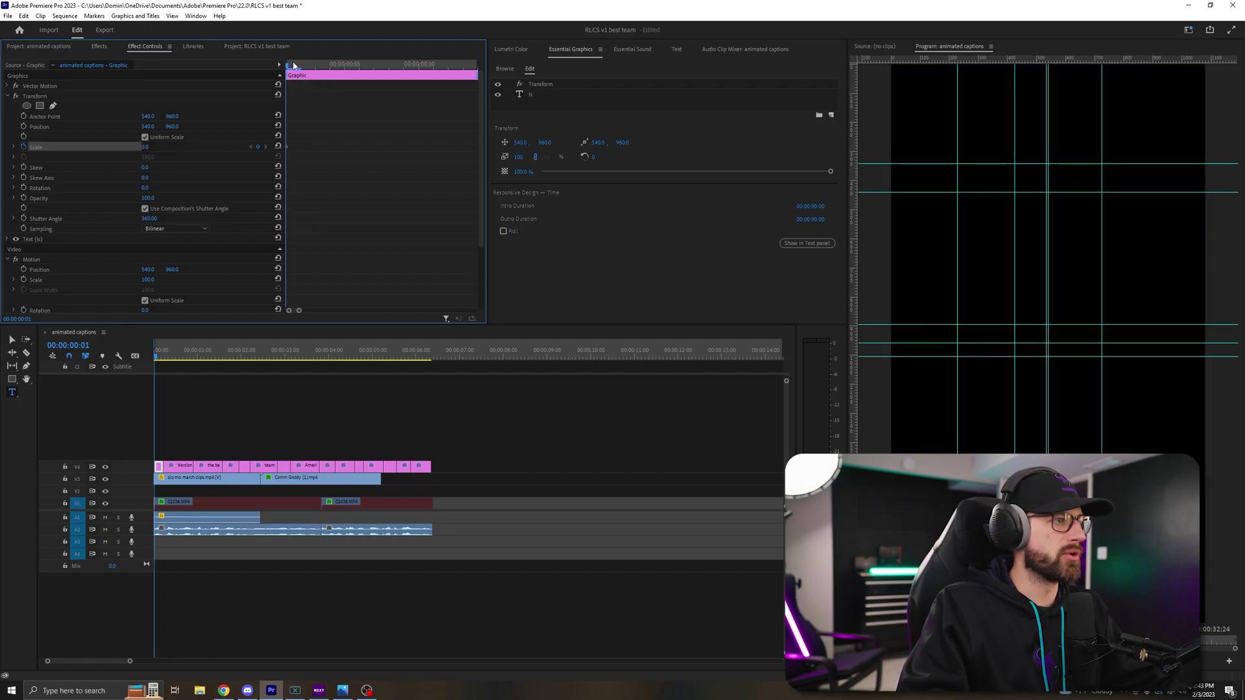
{"action": "left_click_drag", "start_coordinate": [293, 65], "coordinate": [357, 73]}
{"action": "left_click", "coordinate": [257, 147]}
{"action": "left_click", "coordinate": [148, 146]}
{"action": "type", "text": "115"}
{"action": "key", "text": "Return"}
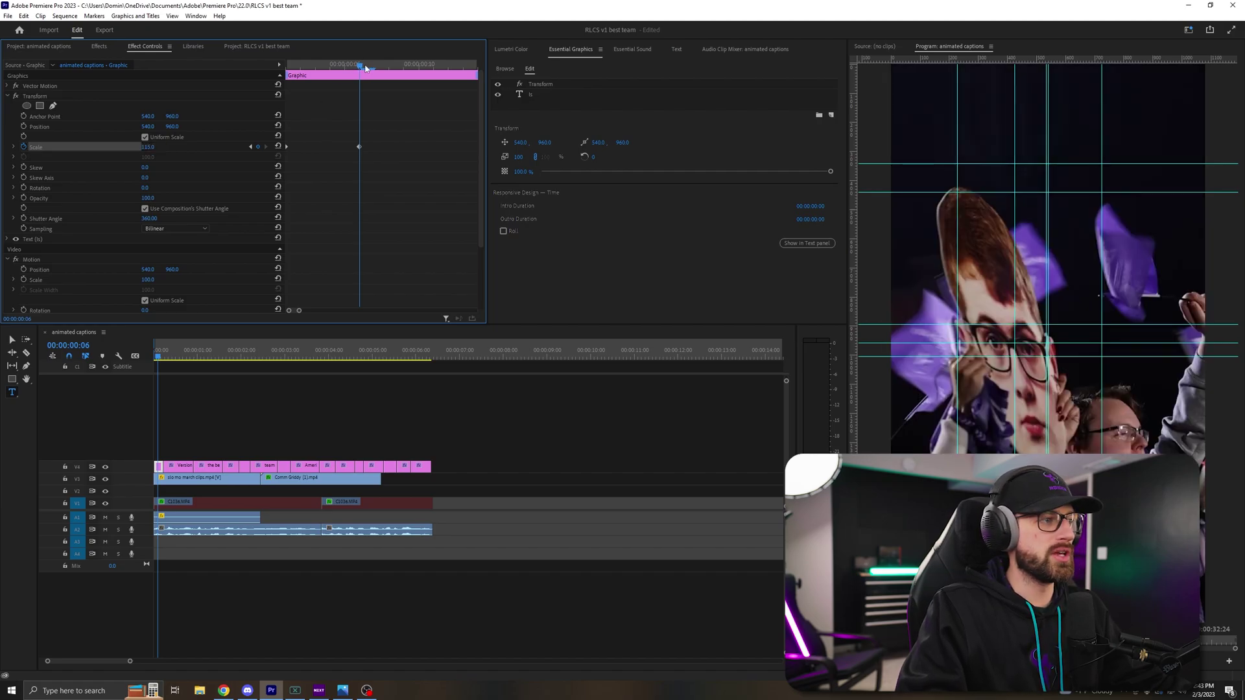
Add a Scale keyframe of 100 at frame 9, then step forward to check the pop.
{"action": "left_click_drag", "start_coordinate": [367, 67], "coordinate": [399, 71]}
{"action": "left_click", "coordinate": [149, 146]}
{"action": "type", "text": "100"}
{"action": "key", "text": "Return"}
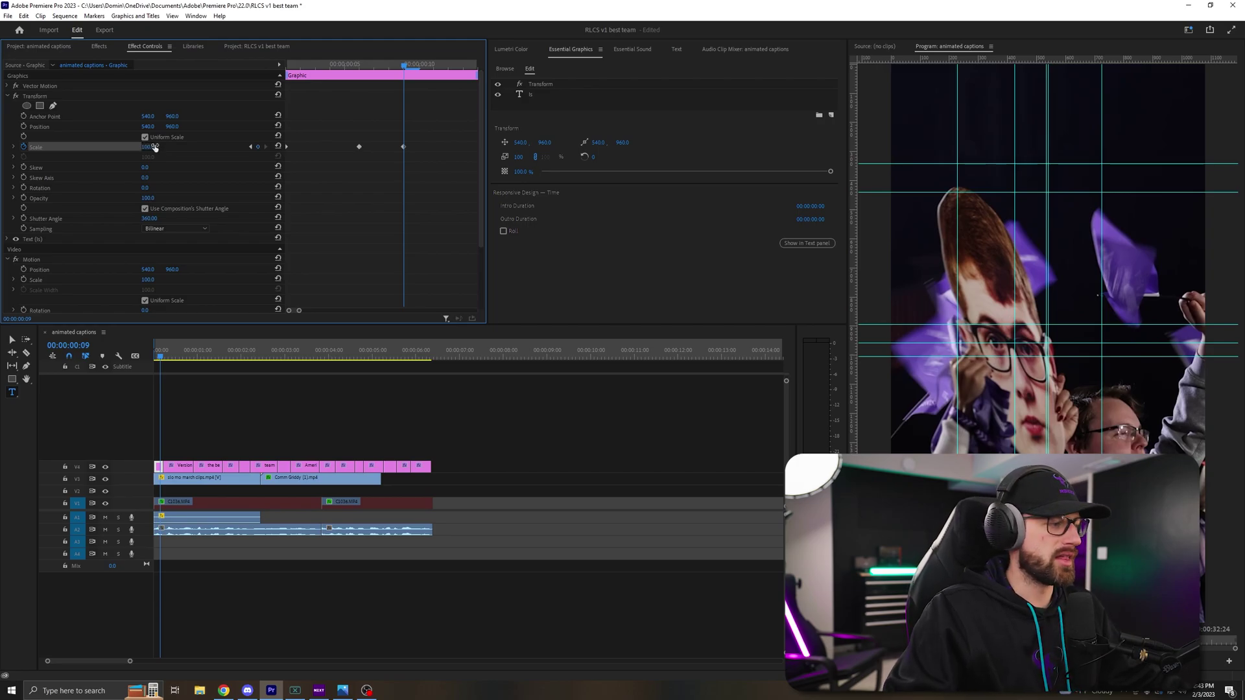
{"action": "key", "text": "Right"}
{"action": "key", "text": "Right"}
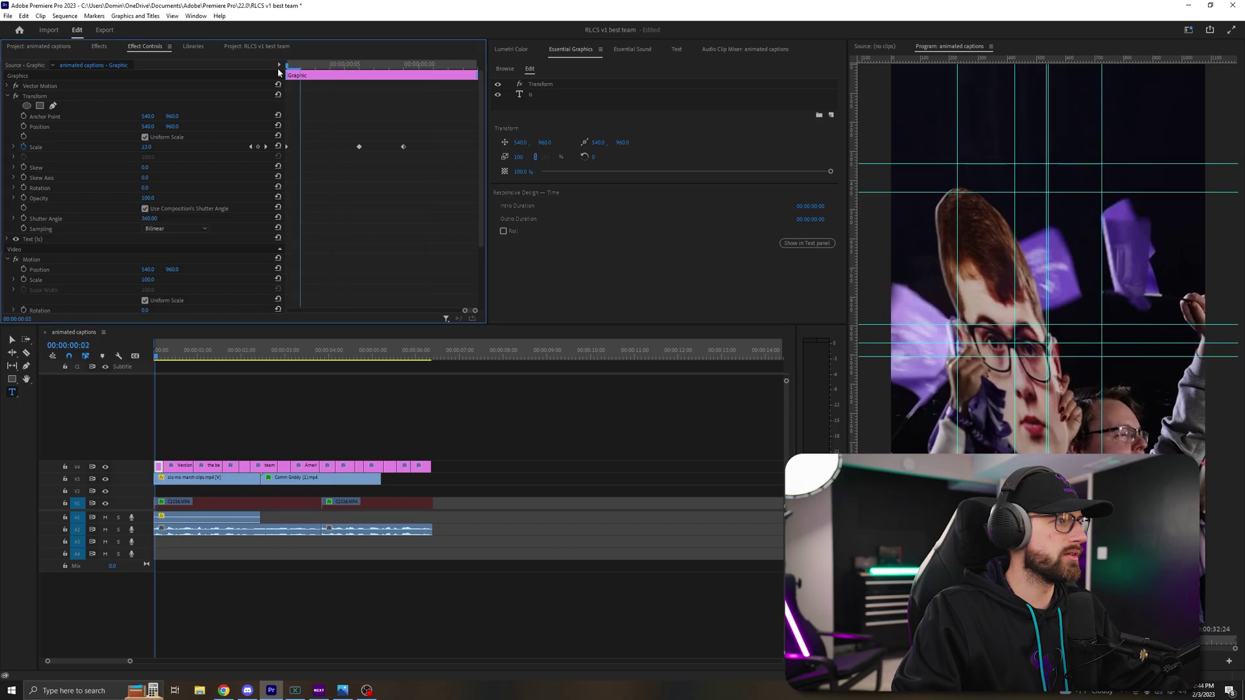
Raise the Transform Anchor Point Y to 1809, then scrub back through the pop to preview it.
{"action": "left_click_drag", "start_coordinate": [342, 65], "coordinate": [444, 67]}
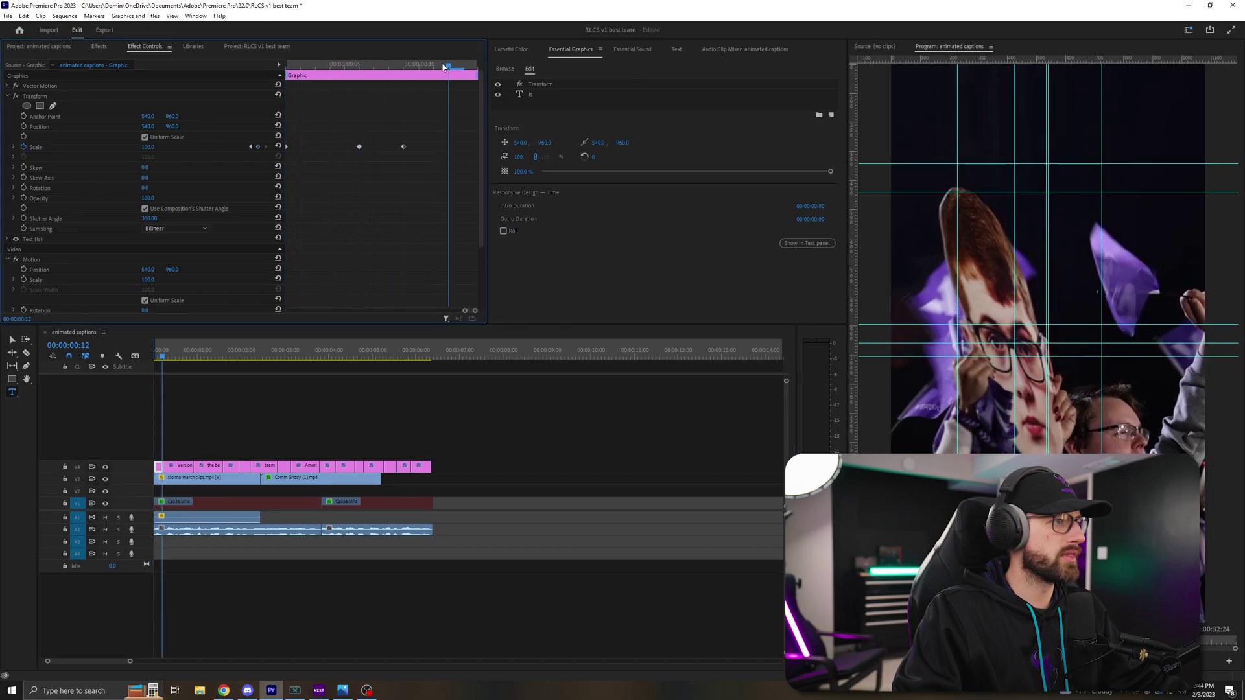
{"action": "left_click_drag", "start_coordinate": [172, 116], "coordinate": [221, 116]}
{"action": "left_click", "coordinate": [71, 119]}
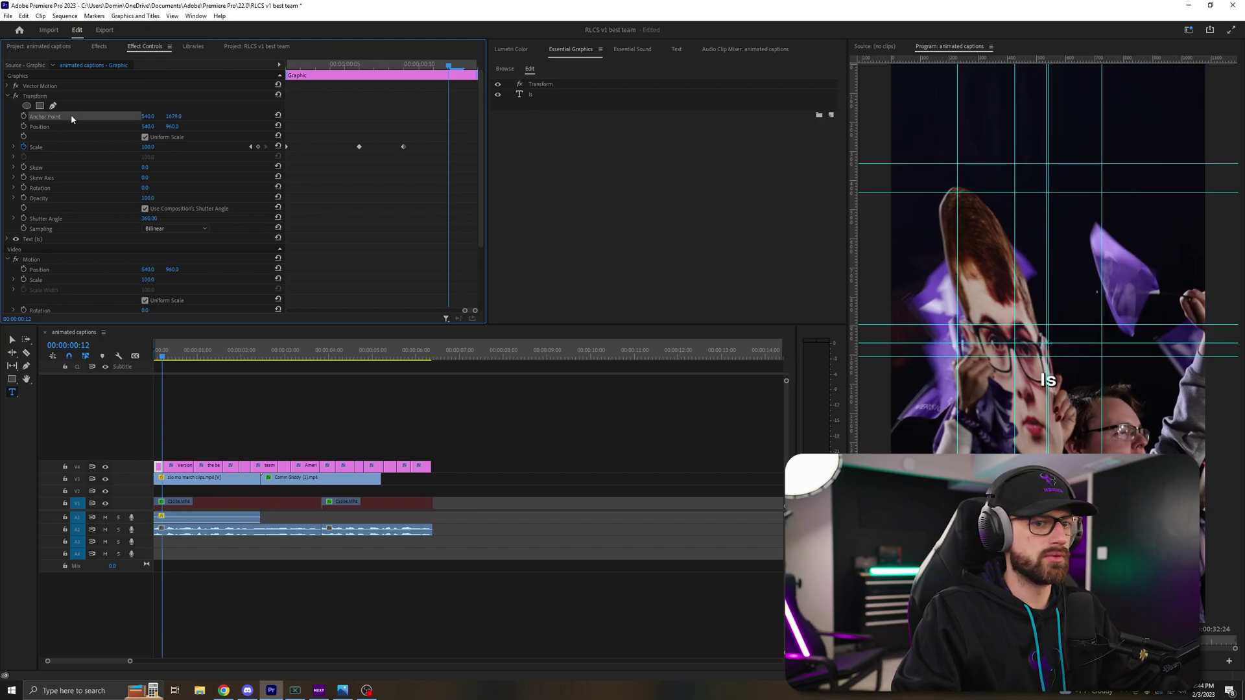
{"action": "left_click_drag", "start_coordinate": [173, 116], "coordinate": [197, 116]}
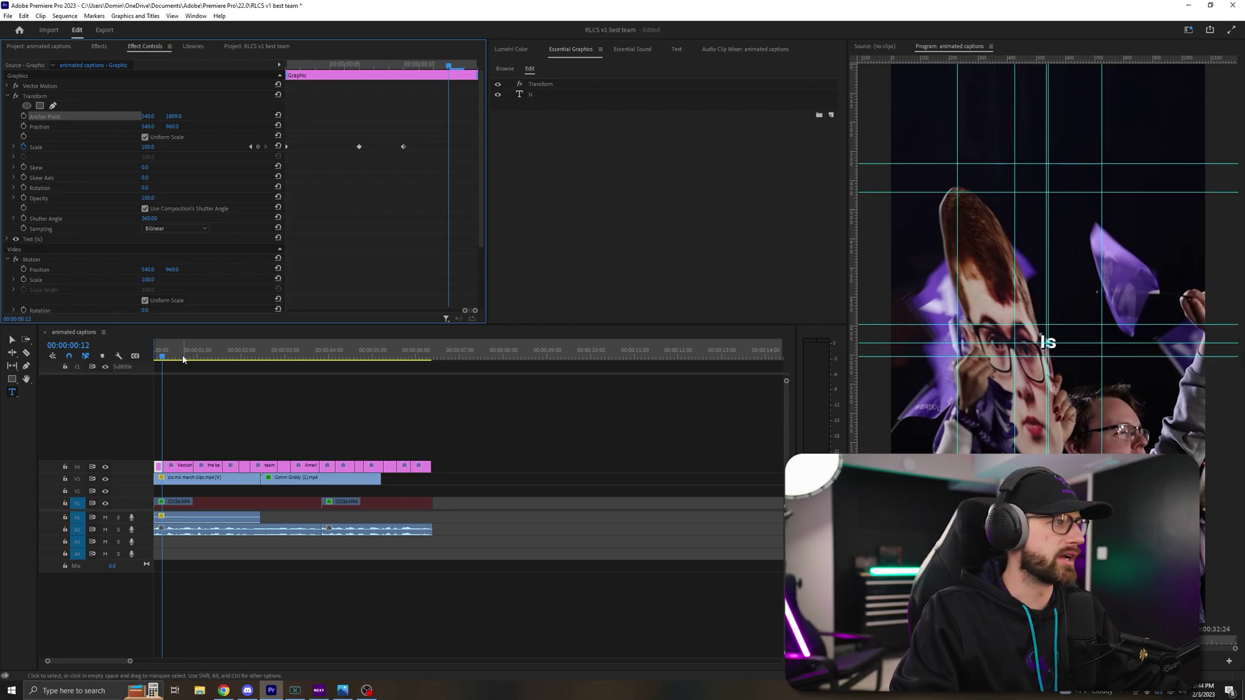
{"action": "left_click", "coordinate": [387, 68]}
{"action": "mouse_move", "coordinate": [388, 68]}
{"action": "left_mouse_down"}
{"action": "mouse_move", "coordinate": [244, 64]}
{"action": "mouse_move", "coordinate": [413, 66]}
{"action": "left_mouse_up"}
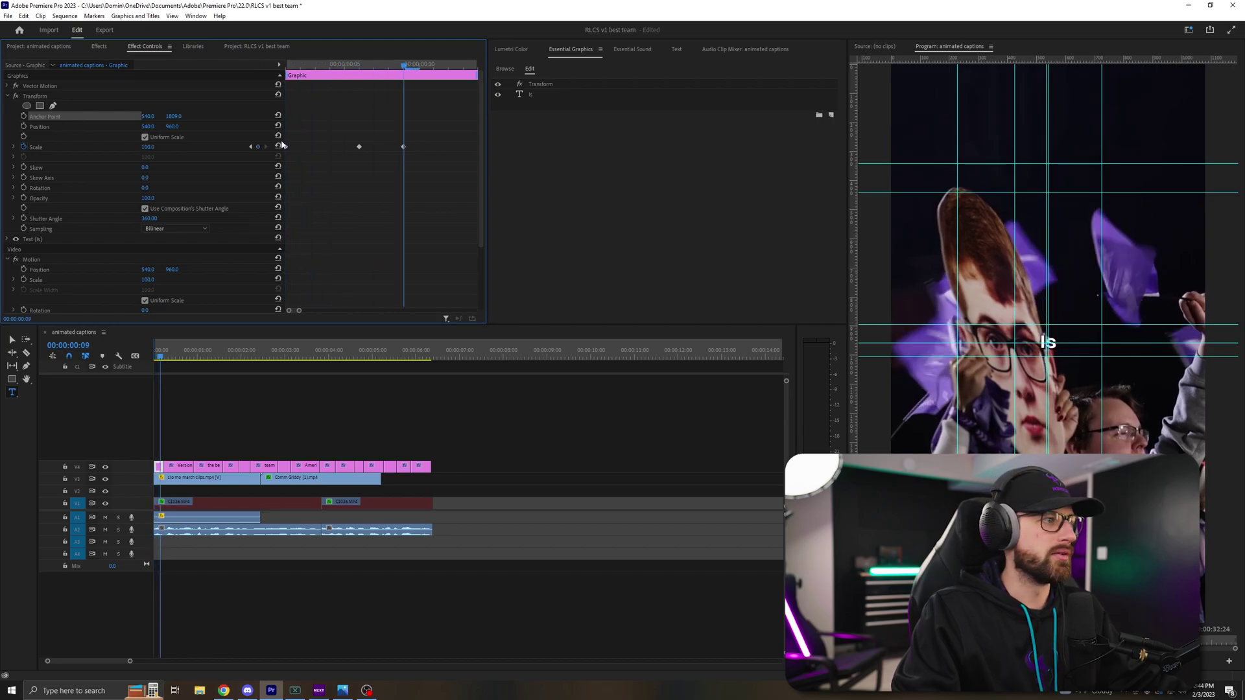
{"action": "left_click", "coordinate": [159, 354]}
{"action": "key", "text": "equal"}
{"action": "key", "text": "equal"}
{"action": "key", "text": "equal"}
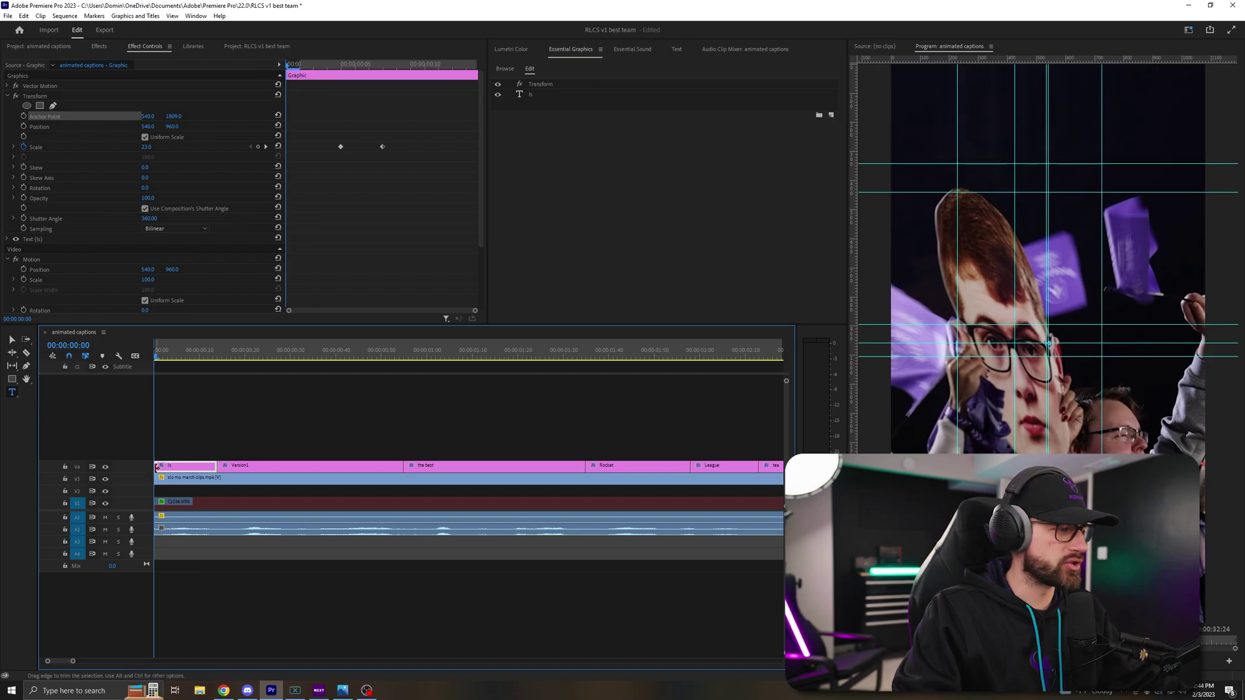
{"action": "mouse_move", "coordinate": [156, 466]}
{"action": "left_mouse_down"}
{"action": "mouse_move", "coordinate": [168, 468]}
{"action": "mouse_move", "coordinate": [142, 473]}
{"action": "left_mouse_up"}
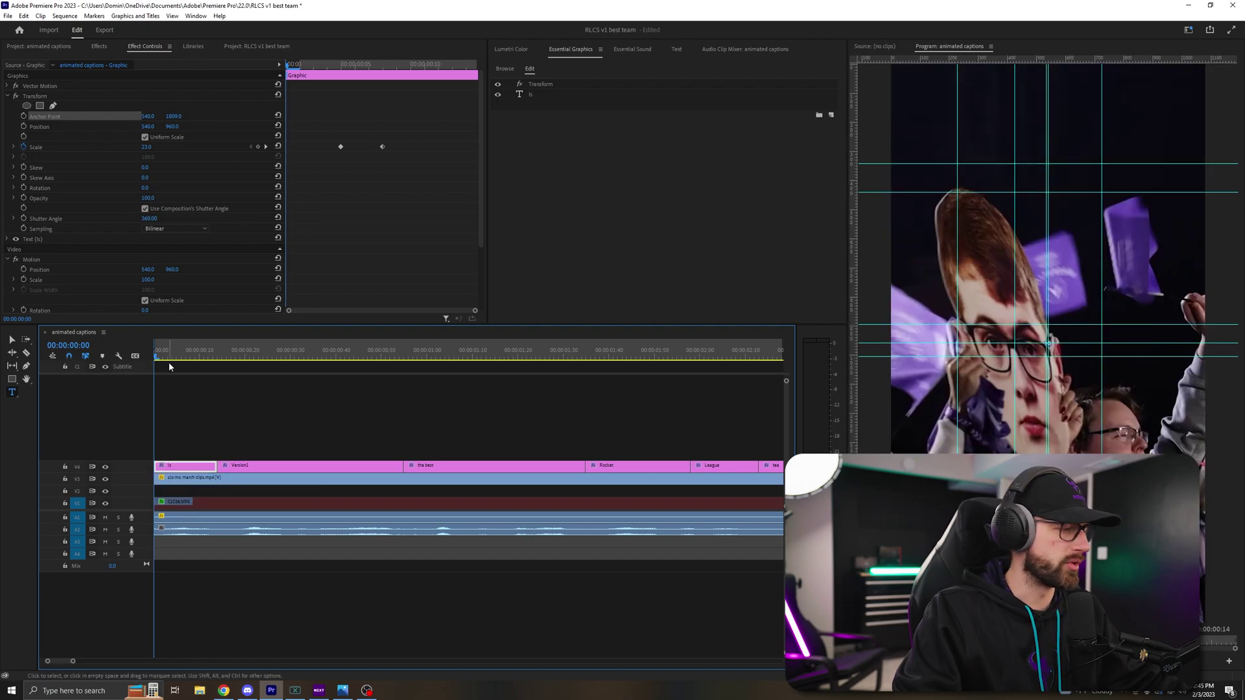
{"action": "left_click_drag", "start_coordinate": [324, 65], "coordinate": [369, 67]}
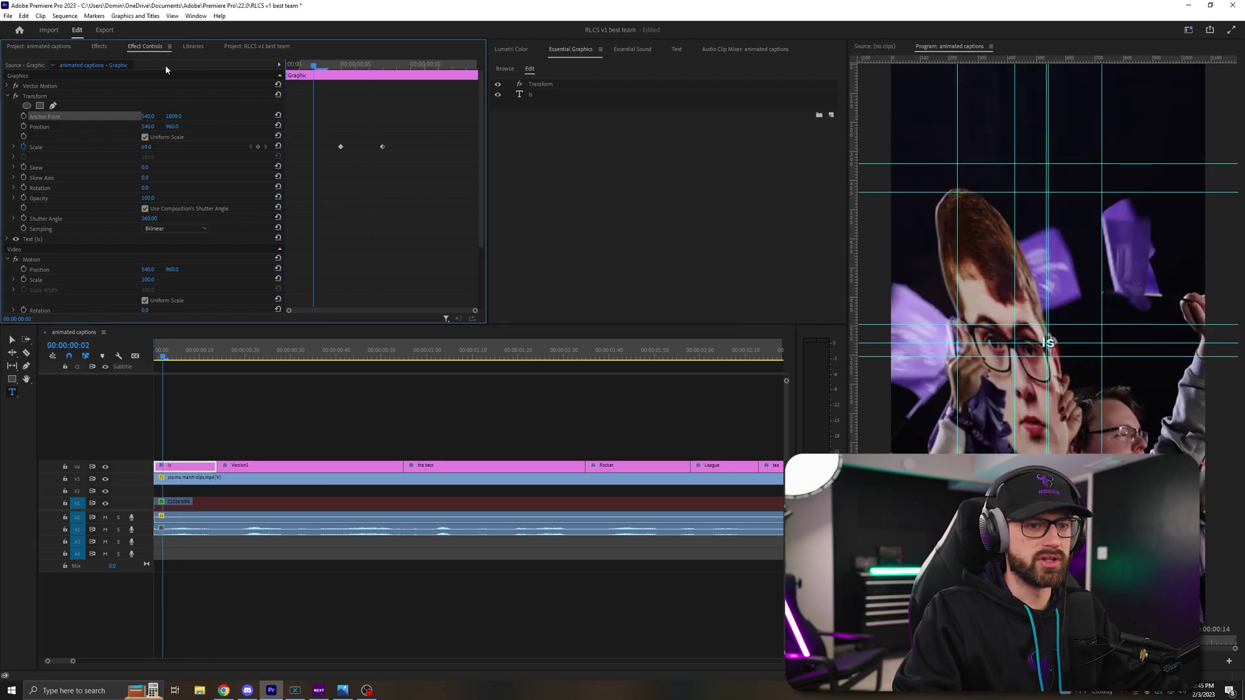
{"action": "left_click_drag", "start_coordinate": [312, 62], "coordinate": [280, 65]}
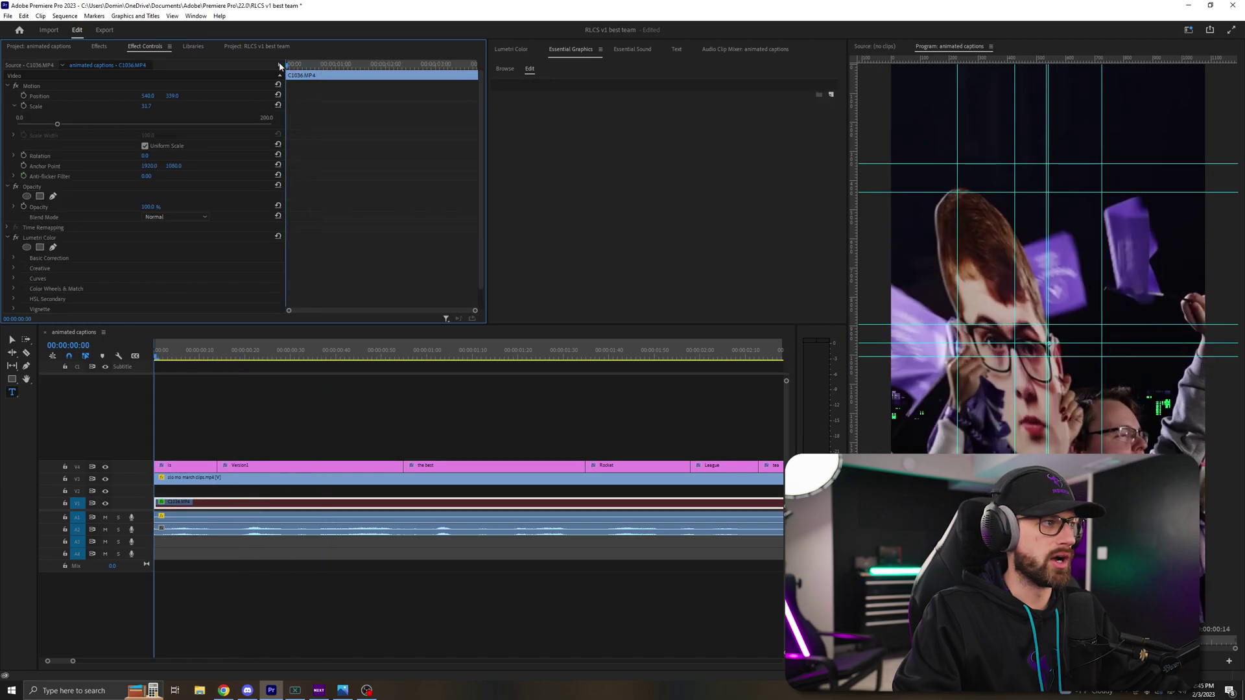
{"action": "left_click", "coordinate": [185, 465]}
{"action": "left_click", "coordinate": [180, 356]}
{"action": "left_click", "coordinate": [191, 503]}
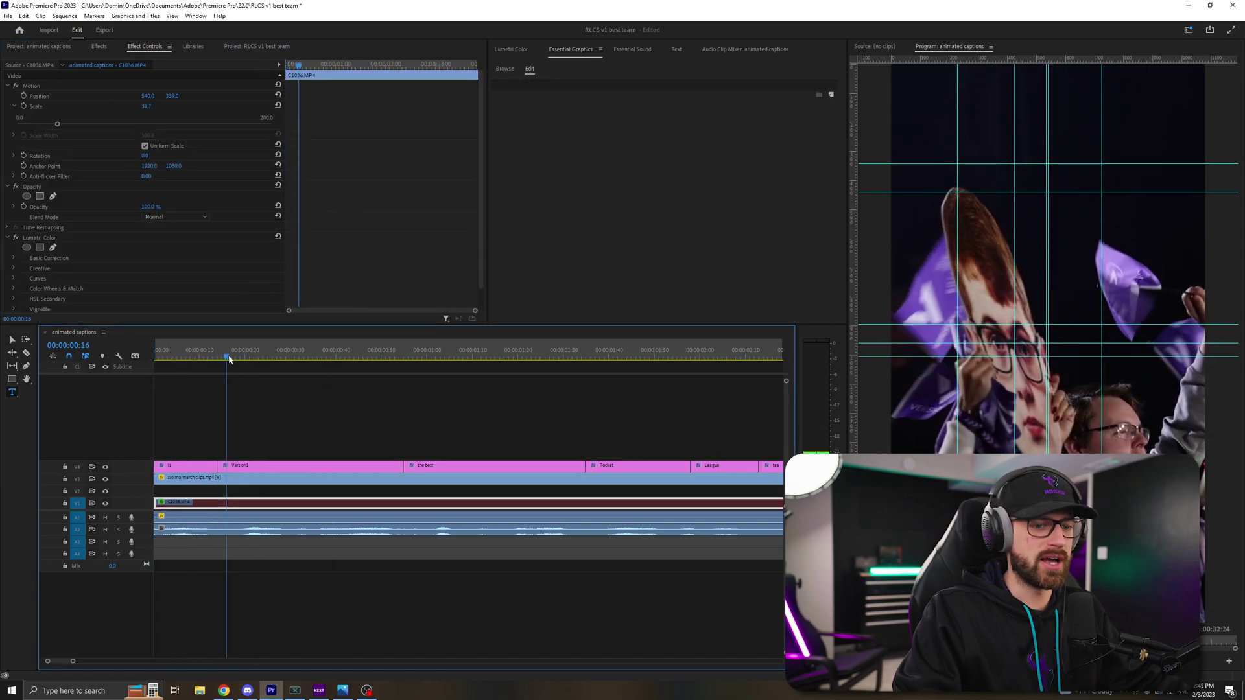
{"action": "left_click", "coordinate": [187, 466]}
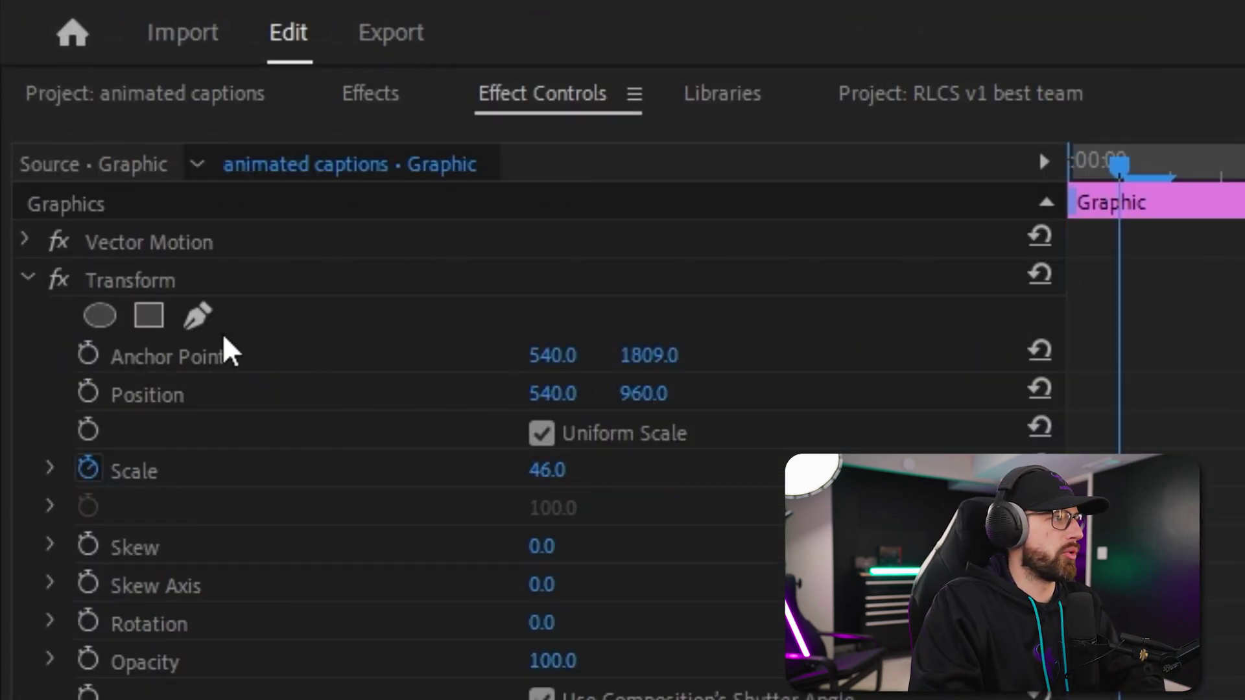
Save the Transform effect as the preset 'cool text animation 23' and zoom out the timeline.
{"action": "right_click", "coordinate": [102, 279]}
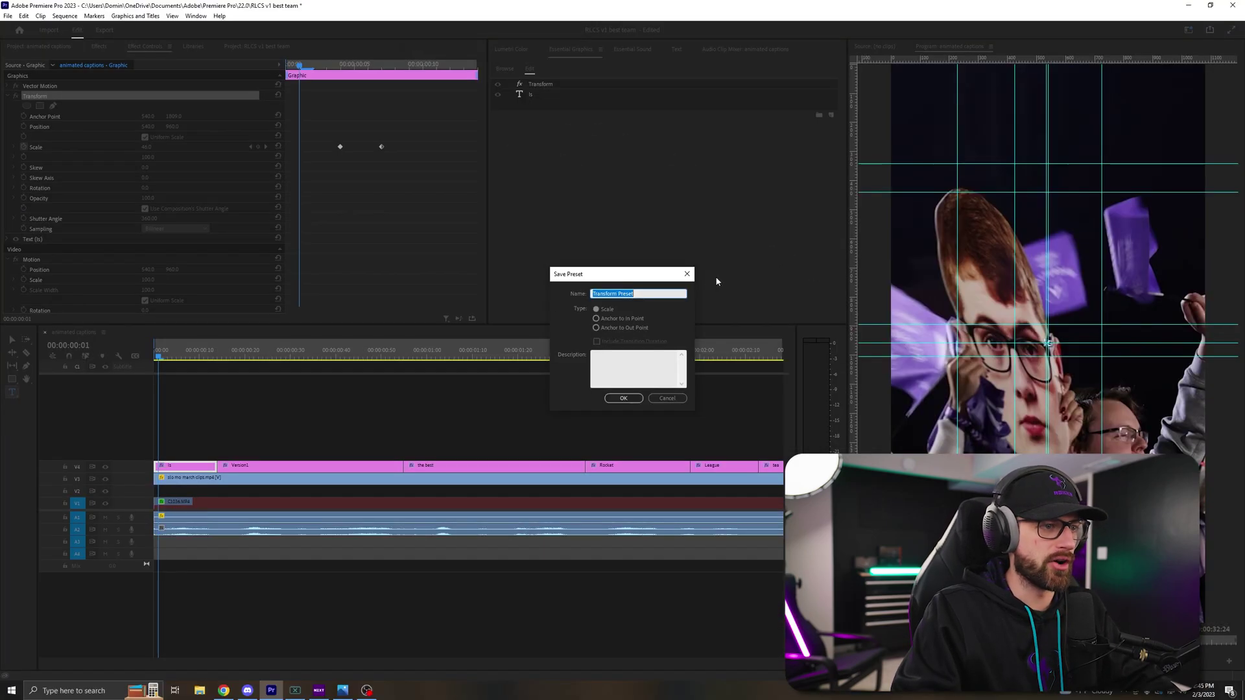
{"action": "left_click", "coordinate": [624, 446]}
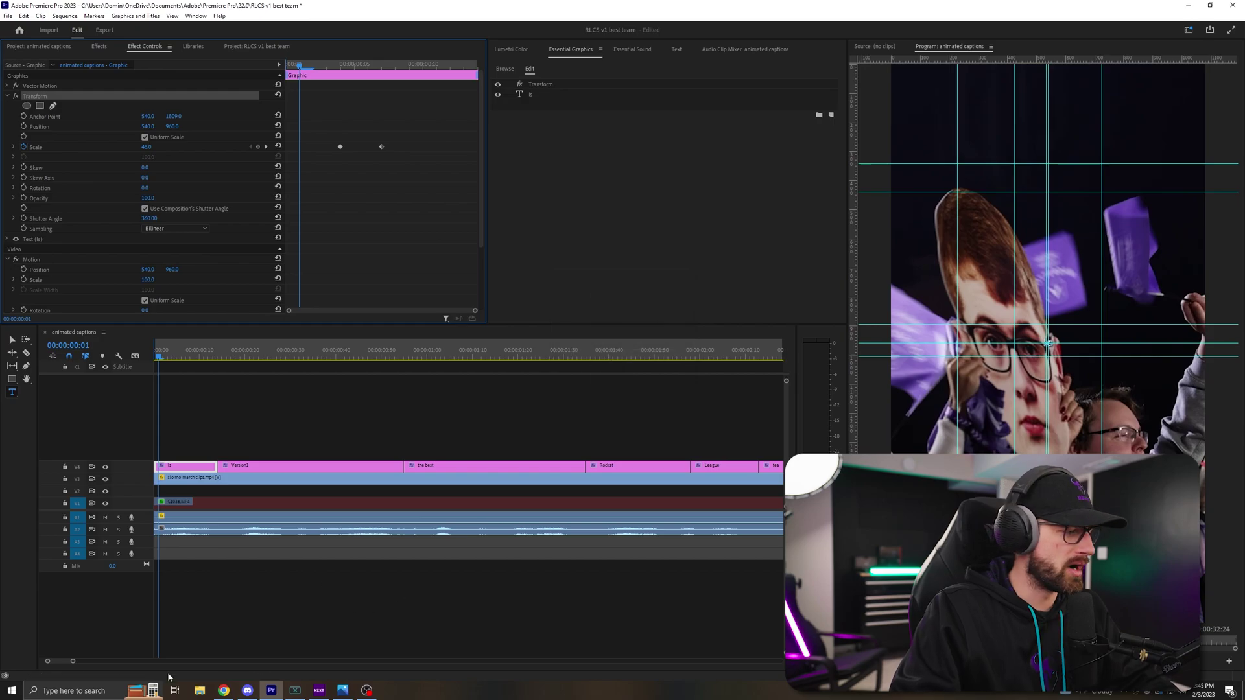
{"action": "left_click_drag", "start_coordinate": [78, 658], "coordinate": [160, 660]}
{"action": "left_click_drag", "start_coordinate": [397, 429], "coordinate": [172, 467]}
Apply the 'cool text animation 23' preset from the Presets folder to a caption, then preview playback.
{"action": "left_click", "coordinate": [99, 47]}
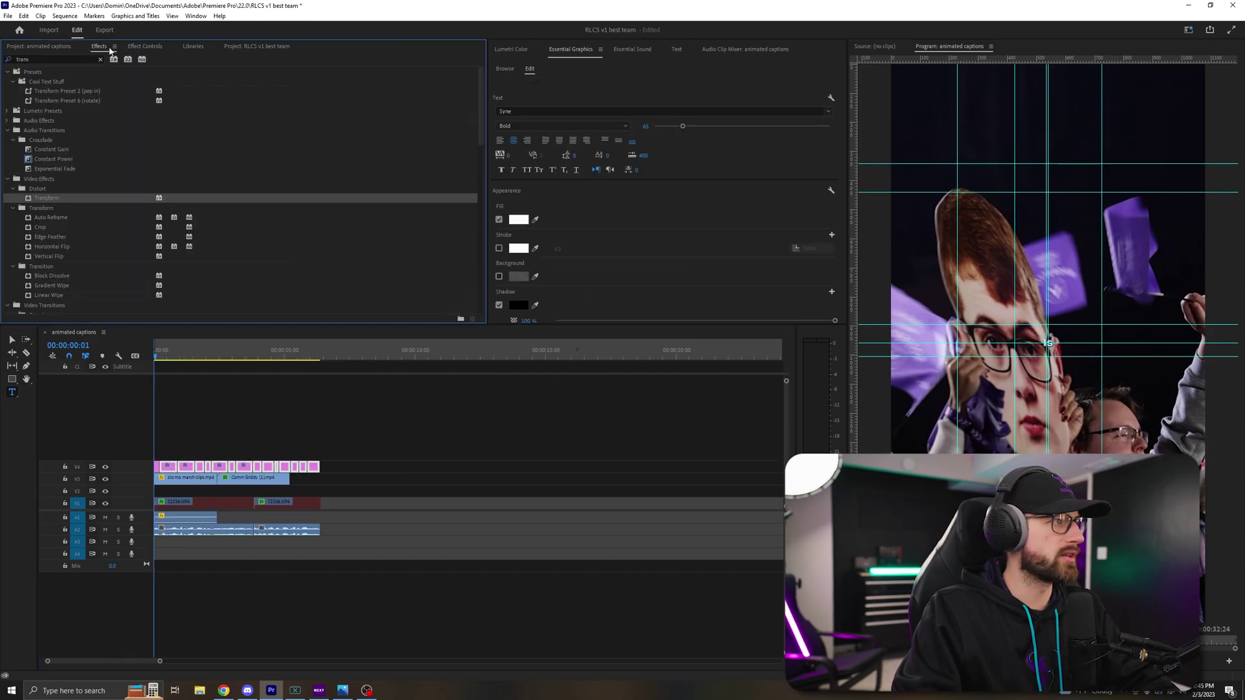
{"action": "left_click", "coordinate": [100, 60]}
{"action": "left_click", "coordinate": [7, 72]}
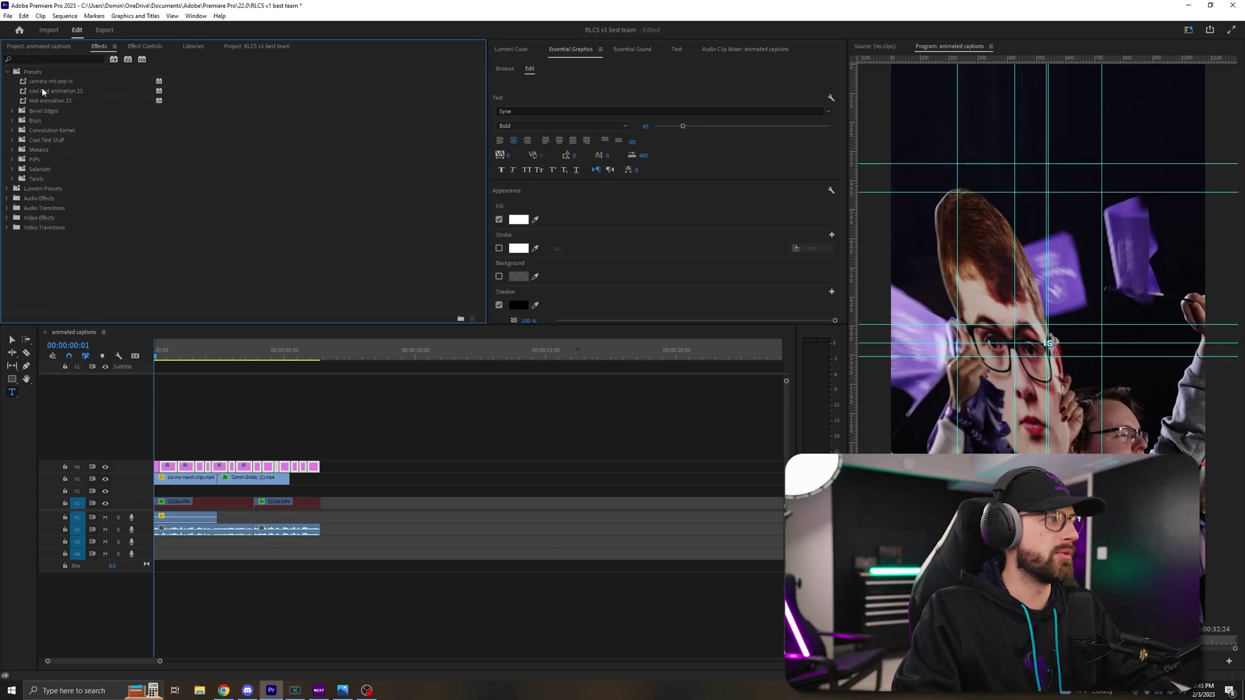
{"action": "left_click_drag", "start_coordinate": [55, 91], "coordinate": [166, 466]}
{"action": "left_click", "coordinate": [160, 353]}
{"action": "key", "text": "space"}
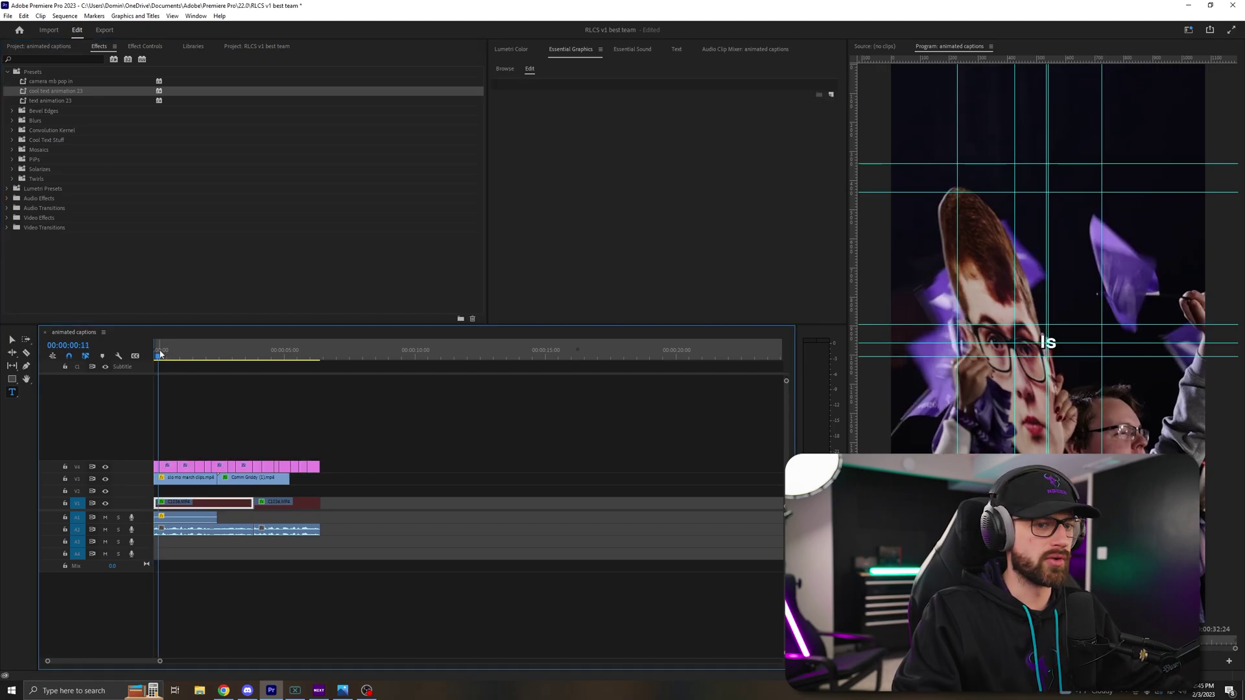
{"action": "left_click", "coordinate": [217, 356]}
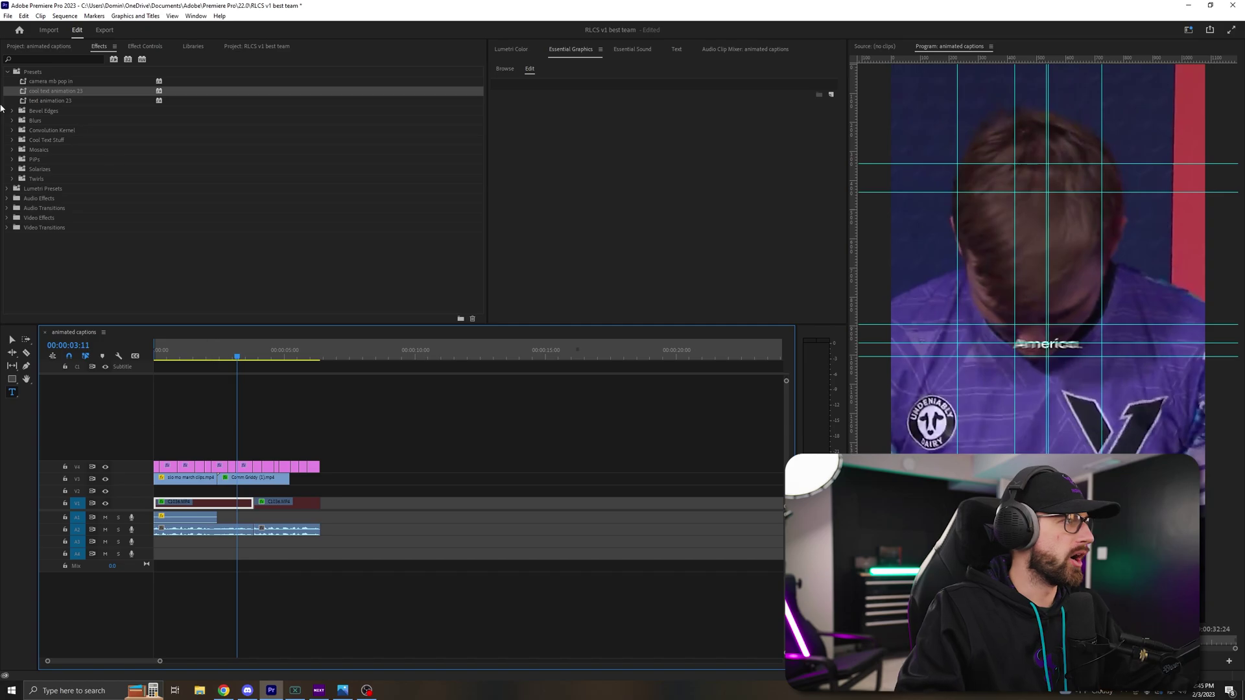
Select the first V4 caption, collapse Transform, and set its Motion position to 540, 296.
{"action": "left_click", "coordinate": [140, 49]}
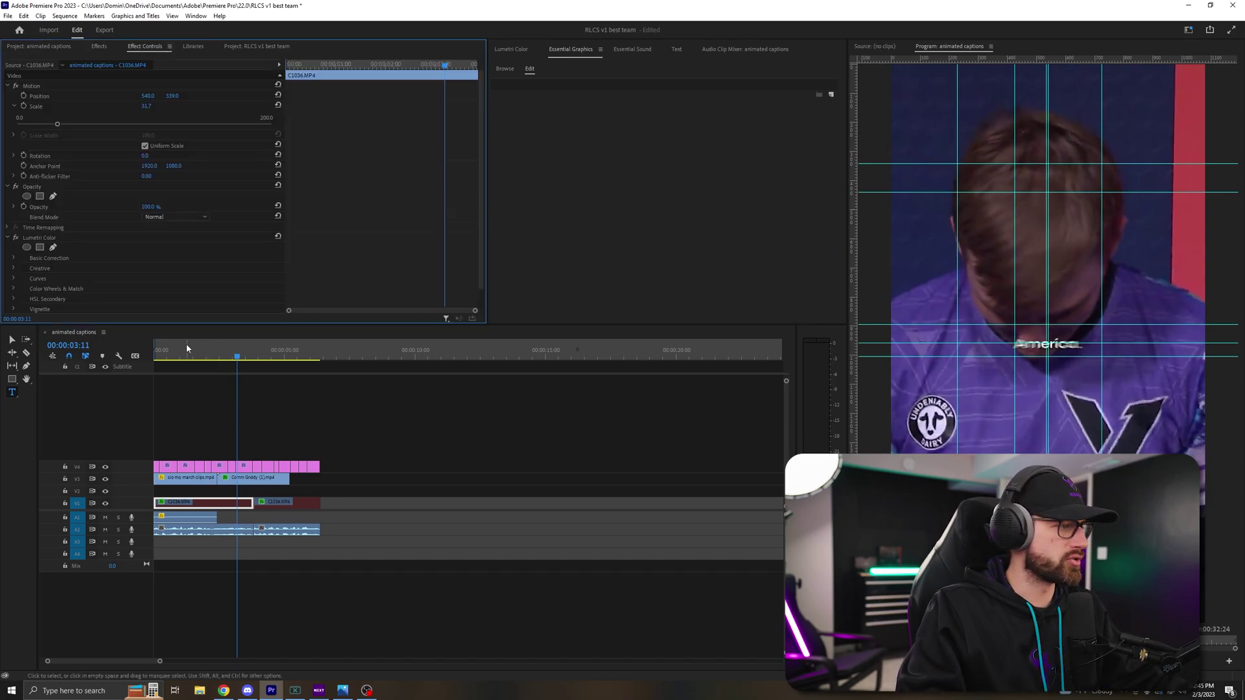
{"action": "left_click", "coordinate": [154, 354]}
{"action": "left_click", "coordinate": [158, 468]}
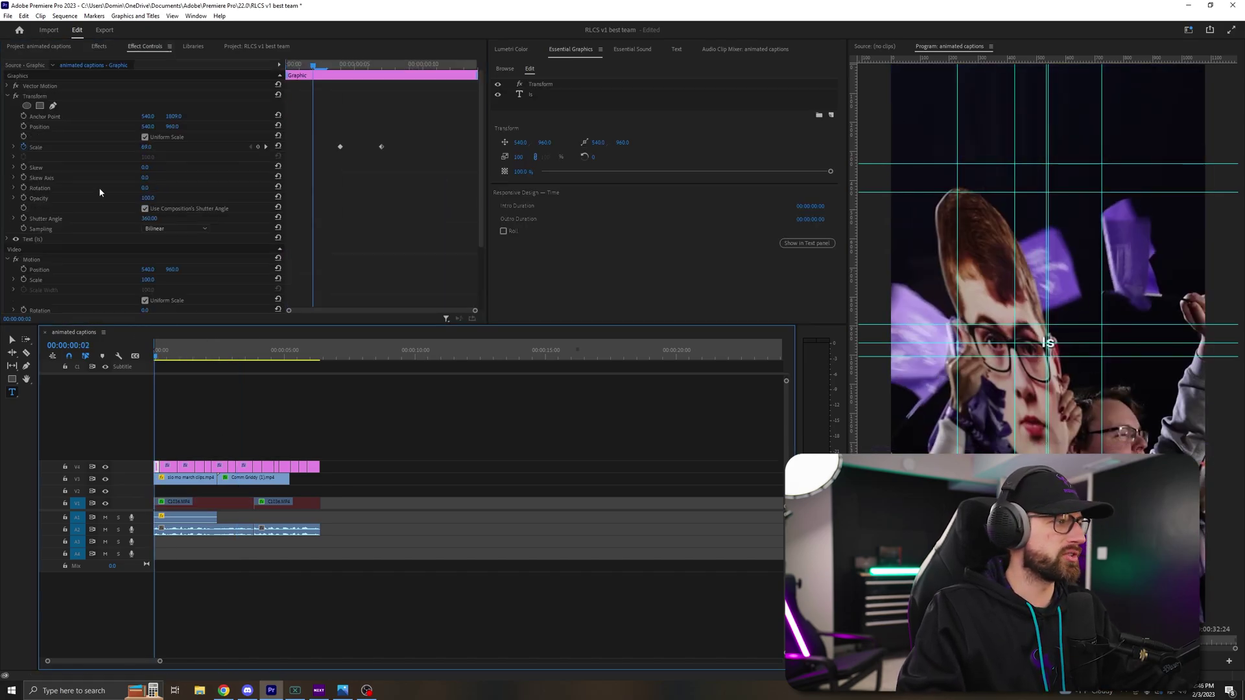
{"action": "left_click", "coordinate": [8, 96]}
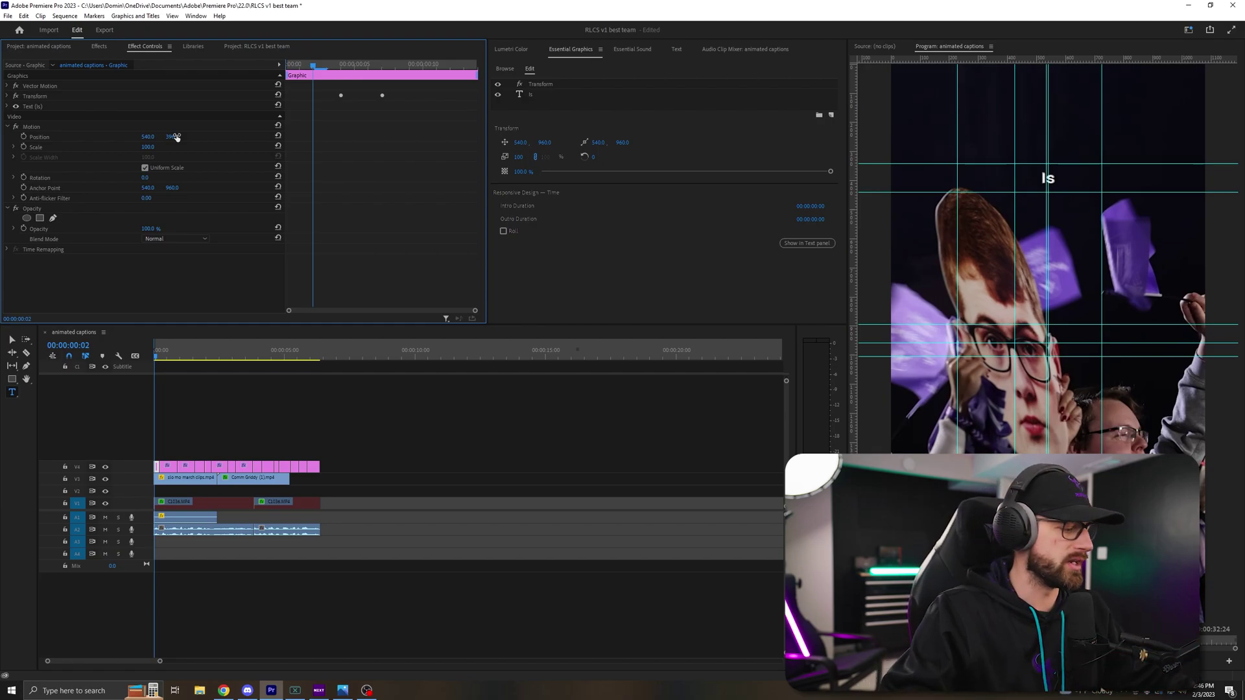
Marquee-select all the caption clips on the V4 track.
{"action": "left_click", "coordinate": [170, 422]}
{"action": "left_click", "coordinate": [161, 467]}
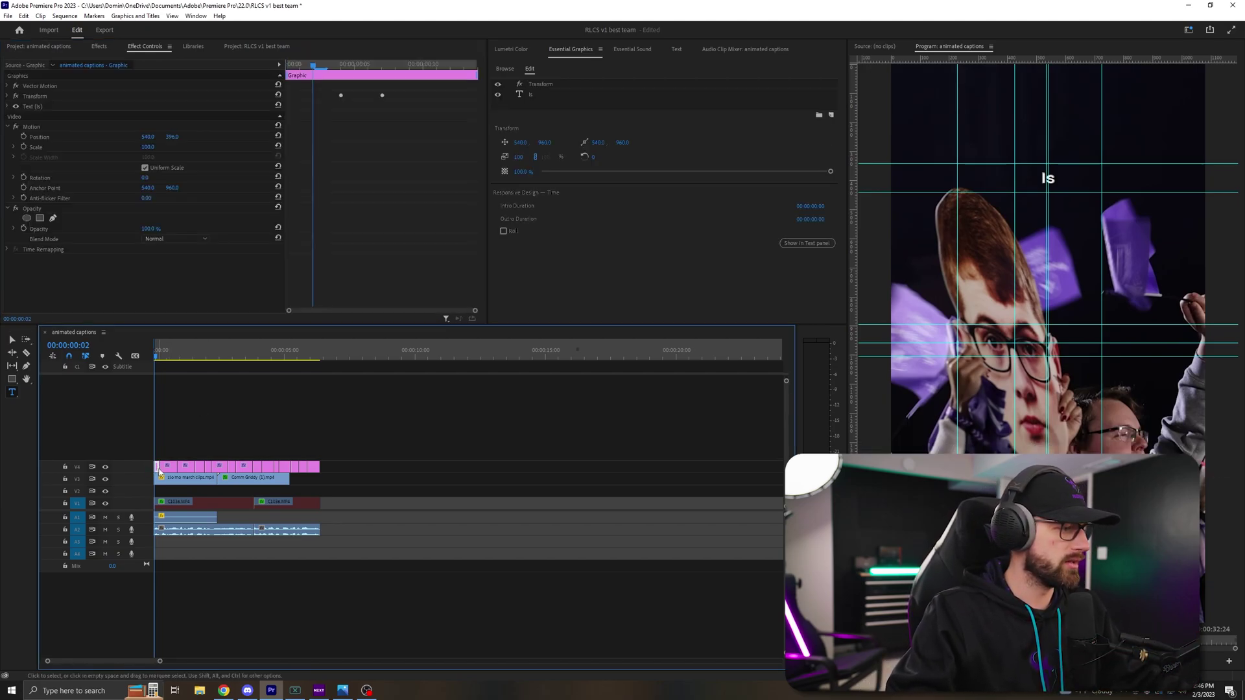
{"action": "left_click", "coordinate": [174, 440]}
{"action": "left_click", "coordinate": [161, 467]}
{"action": "left_click_drag", "start_coordinate": [377, 453], "coordinate": [168, 471]}
Paste the first caption's Motion attributes onto all selected captions and play back to check.
{"action": "right_click", "coordinate": [172, 465]}
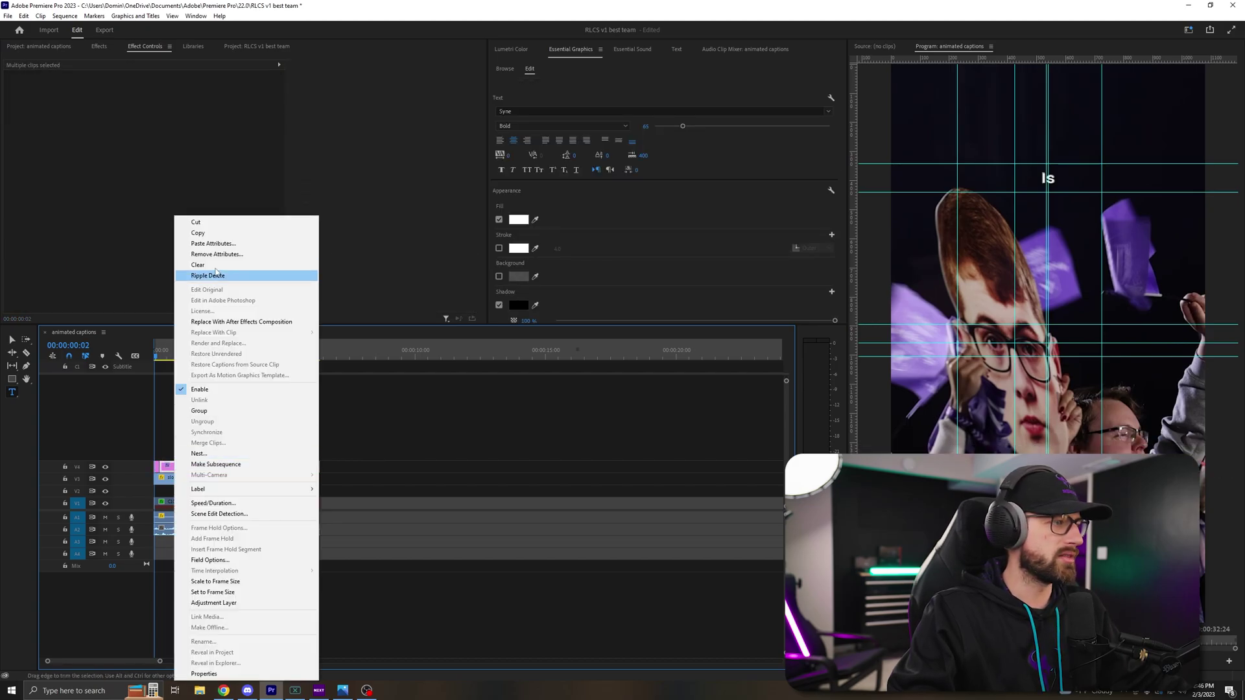
{"action": "left_click", "coordinate": [194, 243]}
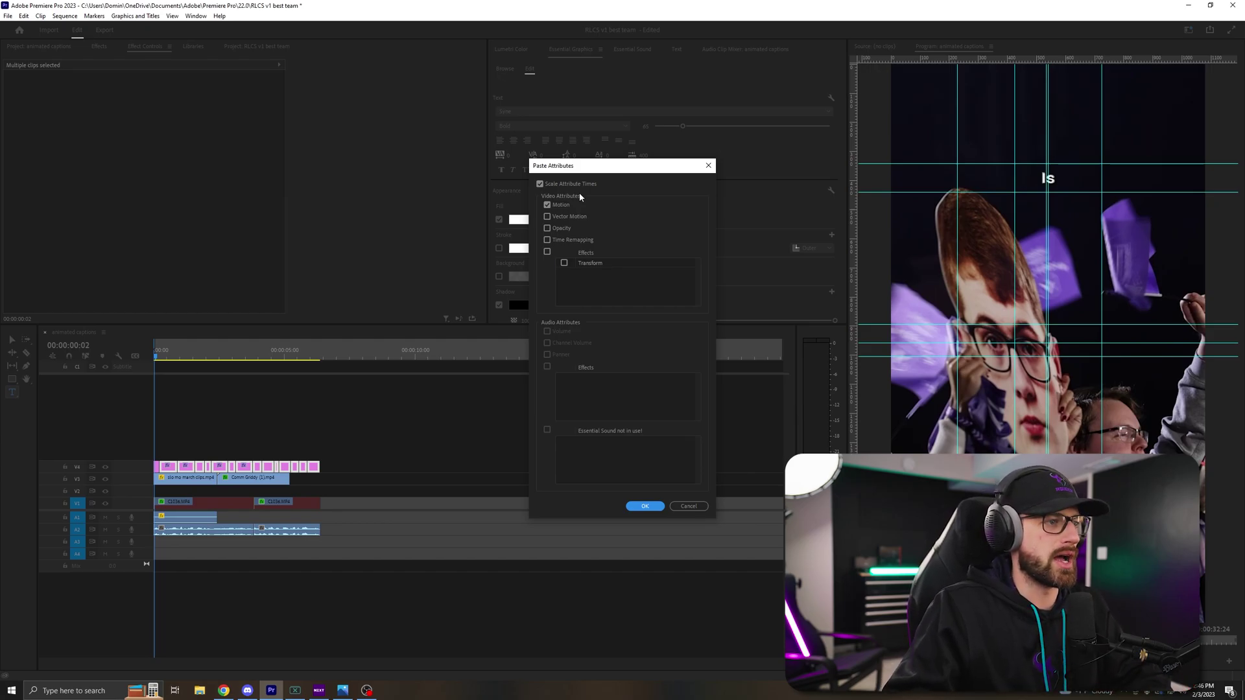
{"action": "left_click", "coordinate": [644, 505]}
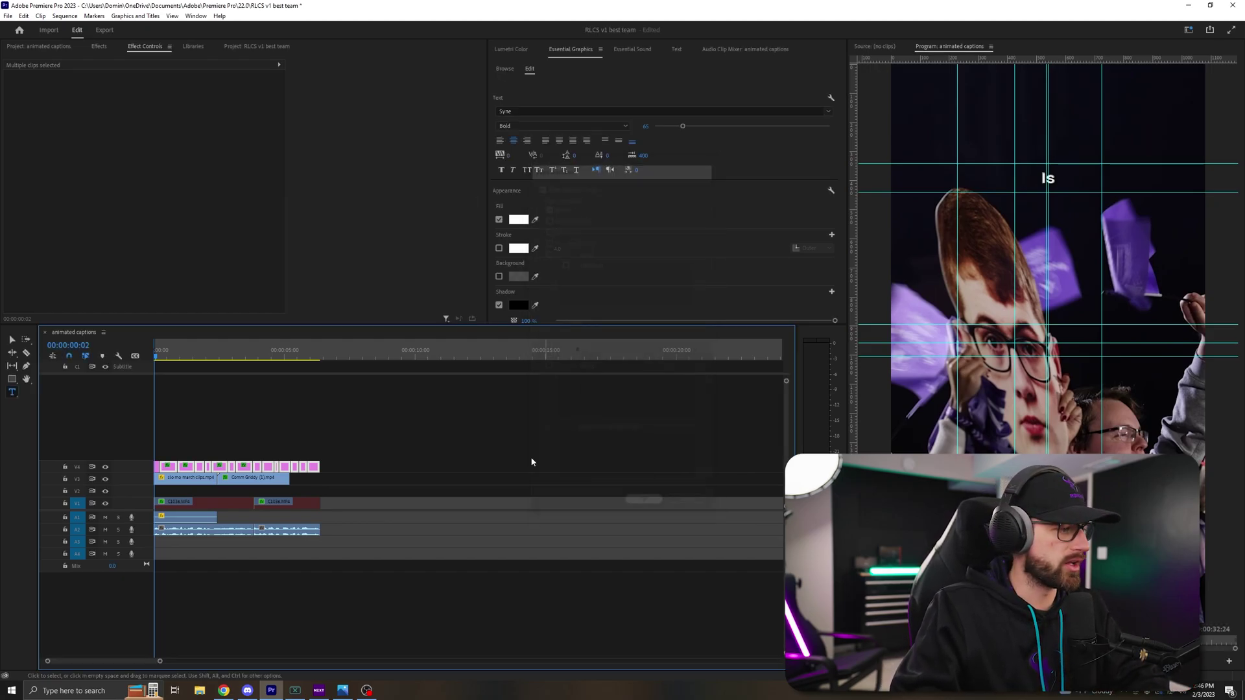
{"action": "left_click", "coordinate": [205, 503]}
{"action": "key", "text": "space"}
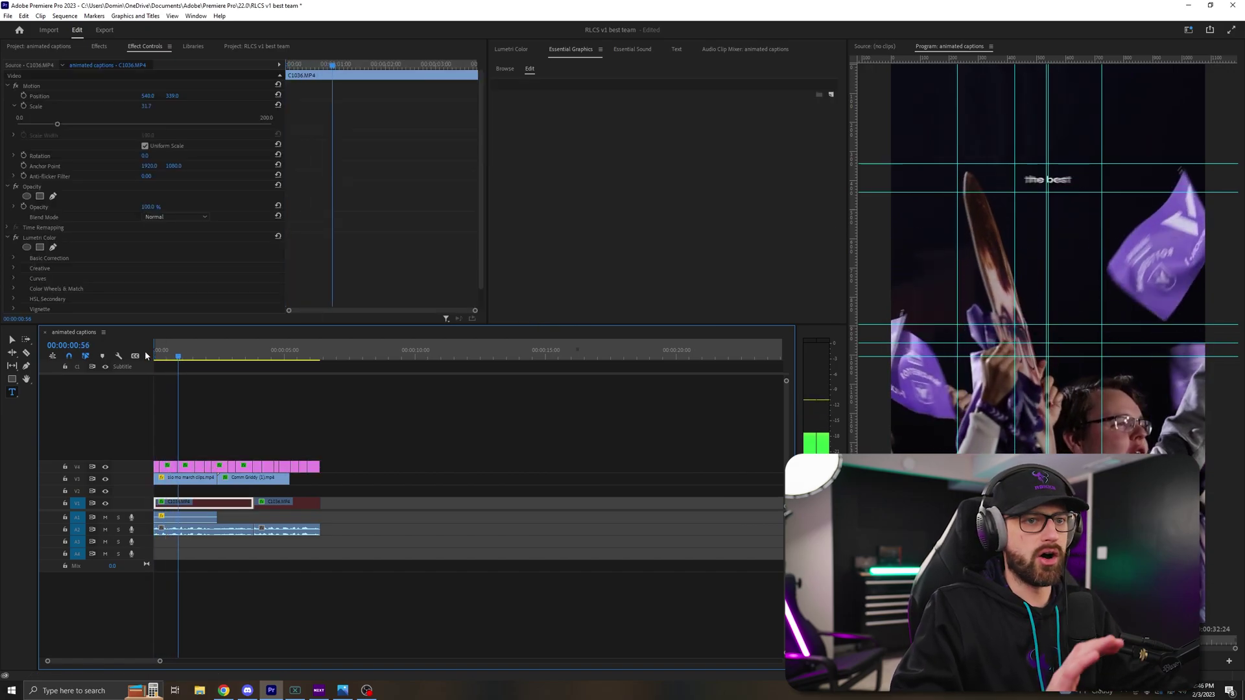